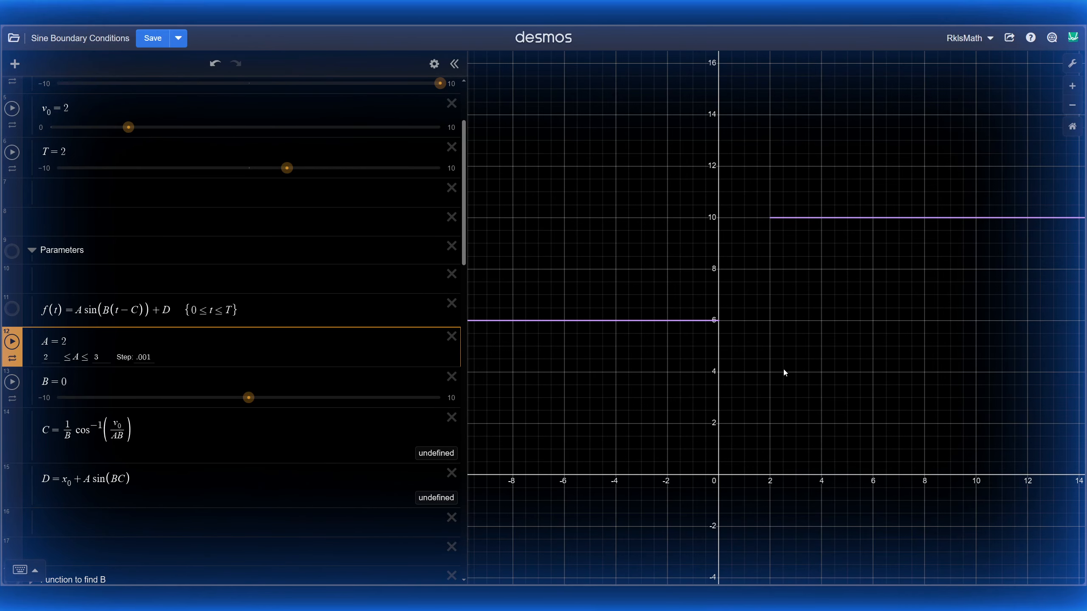
Step: Expand the 'Function to find B' folder and plot its f_B(x) curve
{"action": "scroll", "coordinate": [173, 223], "scroll_direction": "down", "scroll_amount": 4}
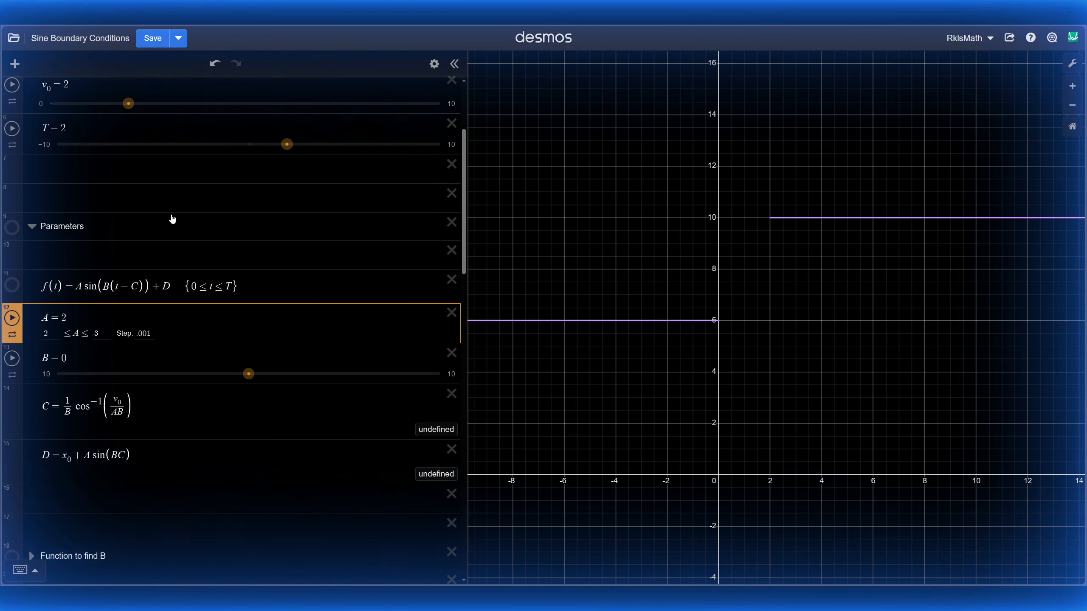
{"action": "scroll", "coordinate": [172, 214], "scroll_direction": "down", "scroll_amount": 2}
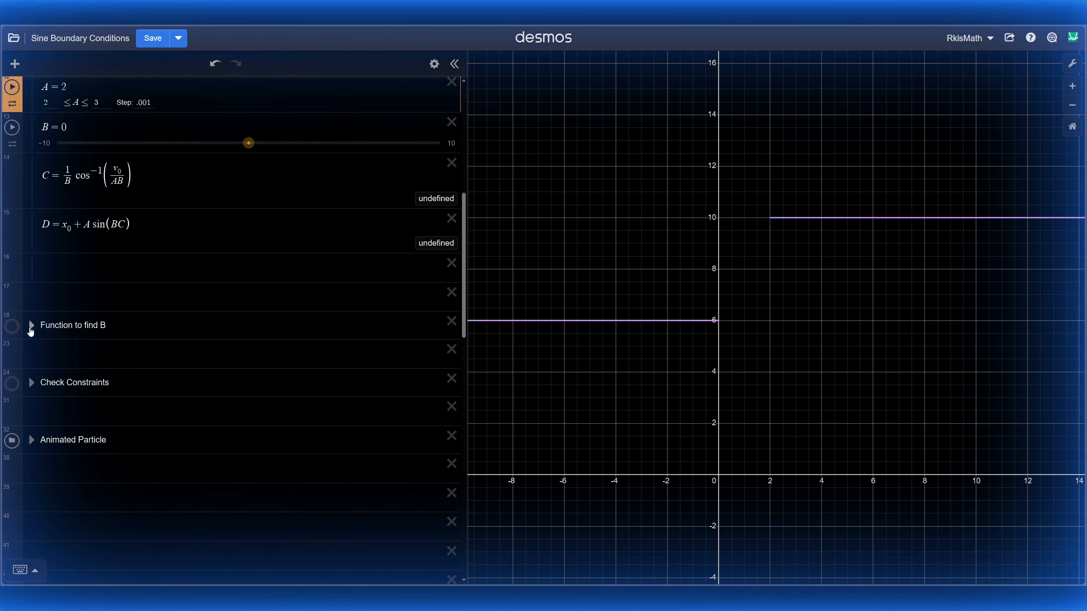
{"action": "left_click", "coordinate": [30, 323]}
{"action": "scroll", "coordinate": [147, 287], "scroll_direction": "down", "scroll_amount": 1}
{"action": "left_click", "coordinate": [307, 348]}
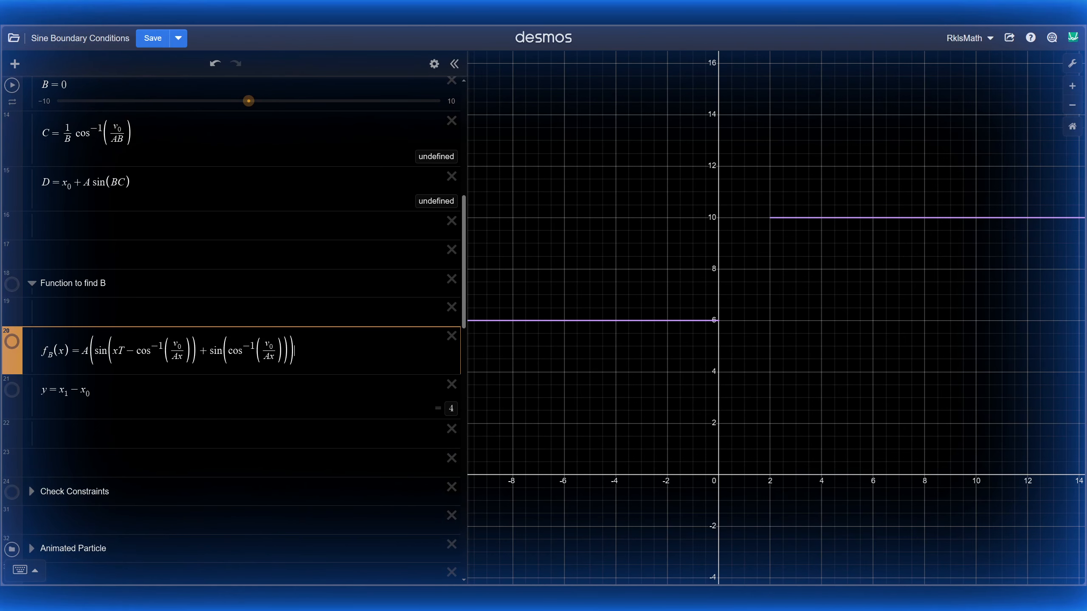
{"action": "left_click", "coordinate": [11, 288]}
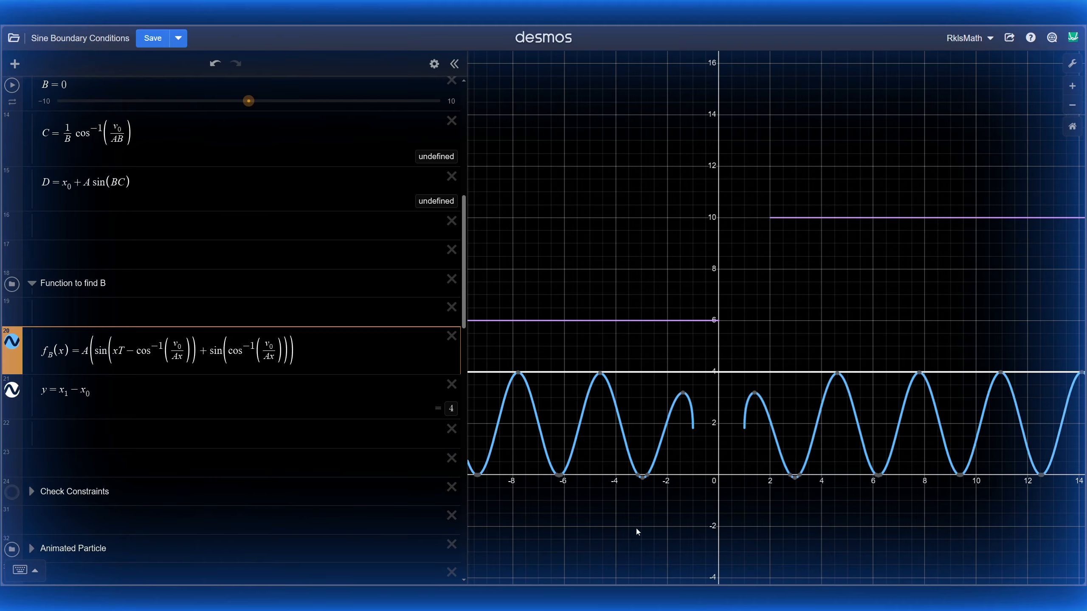
Step: Highlight the y = x₁ − x₀ = 4 line and zoom to compare it with f_B's peak
{"action": "left_click", "coordinate": [889, 385]}
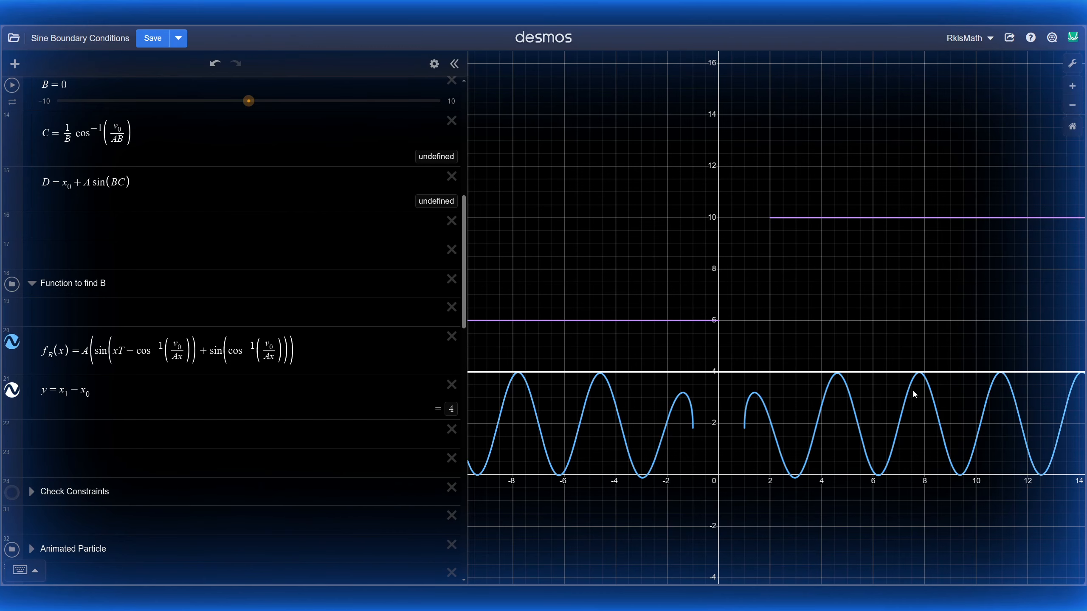
{"action": "left_click", "coordinate": [135, 396]}
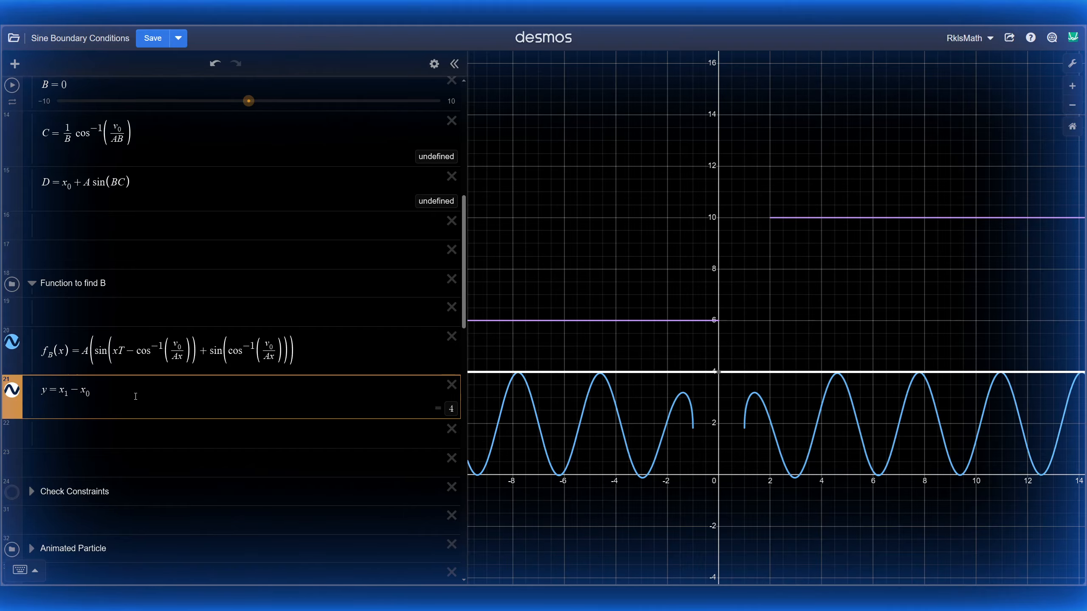
{"action": "scroll", "coordinate": [763, 346], "scroll_direction": "up", "scroll_amount": 10}
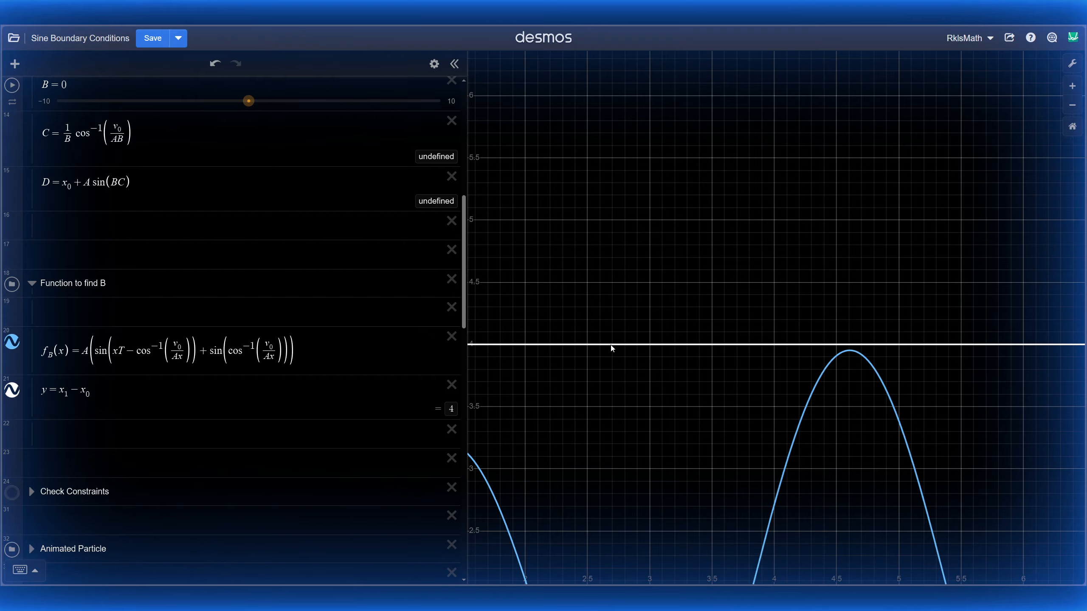
{"action": "scroll", "coordinate": [701, 174], "scroll_direction": "down", "scroll_amount": 5}
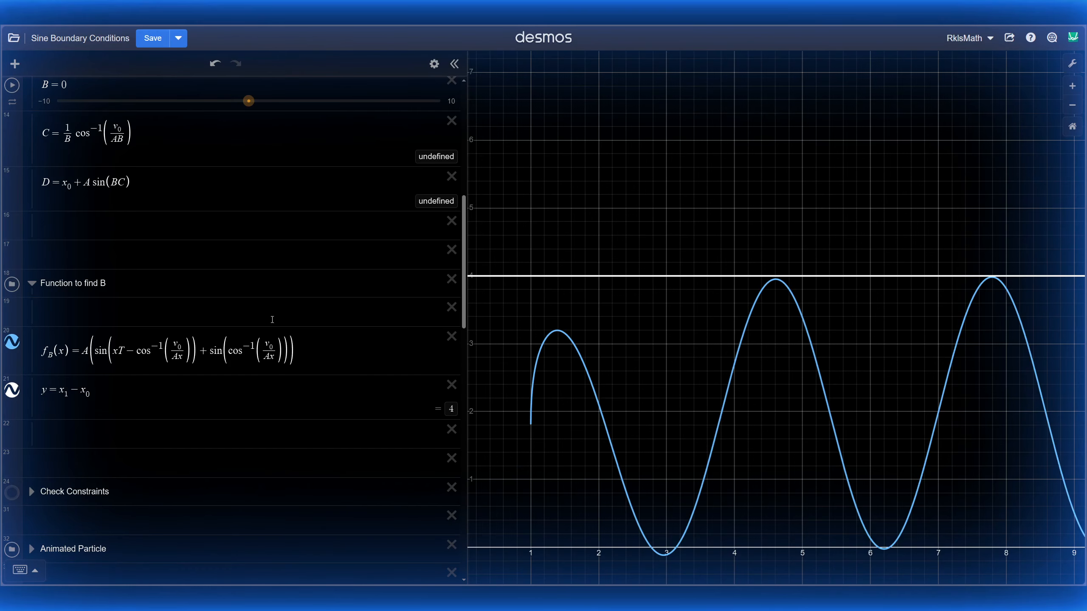
{"action": "scroll", "coordinate": [84, 302], "scroll_direction": "up", "scroll_amount": 7}
{"action": "scroll", "coordinate": [84, 302], "scroll_direction": "down", "scroll_amount": 2}
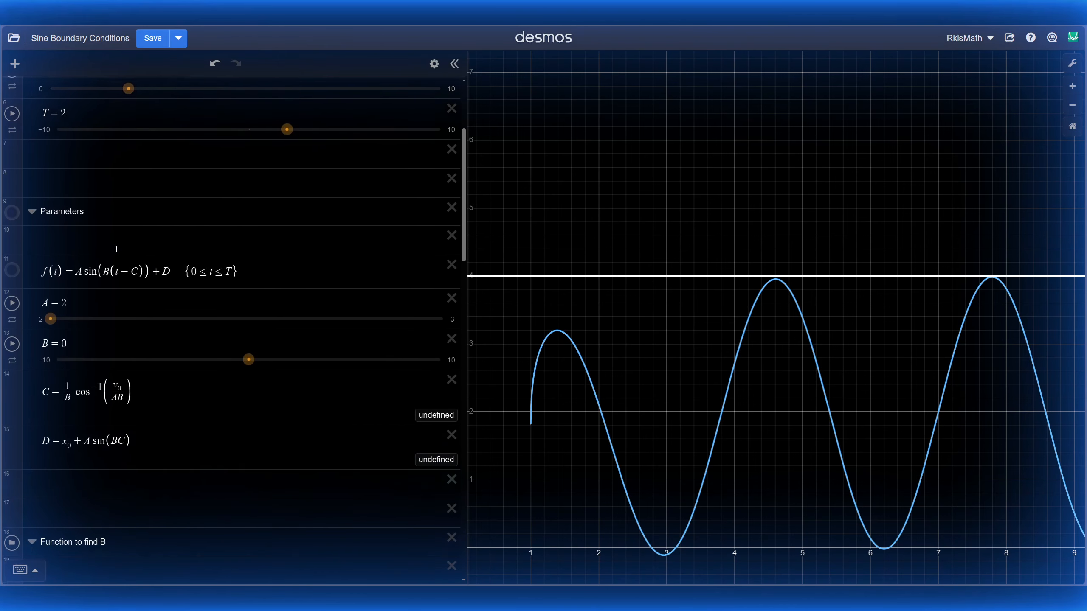
Step: Raise A to 2.2 and read where f_B crosses y = 4 (x = 4.32015)
{"action": "left_click", "coordinate": [92, 298]}
{"action": "type", "text": ".2"}
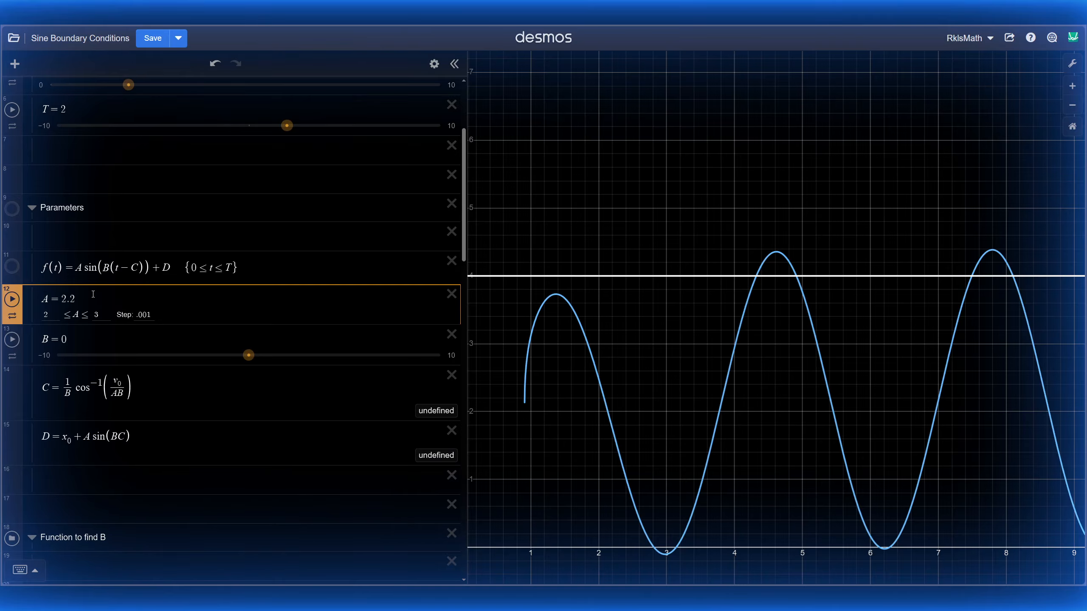
{"action": "left_click", "coordinate": [862, 253]}
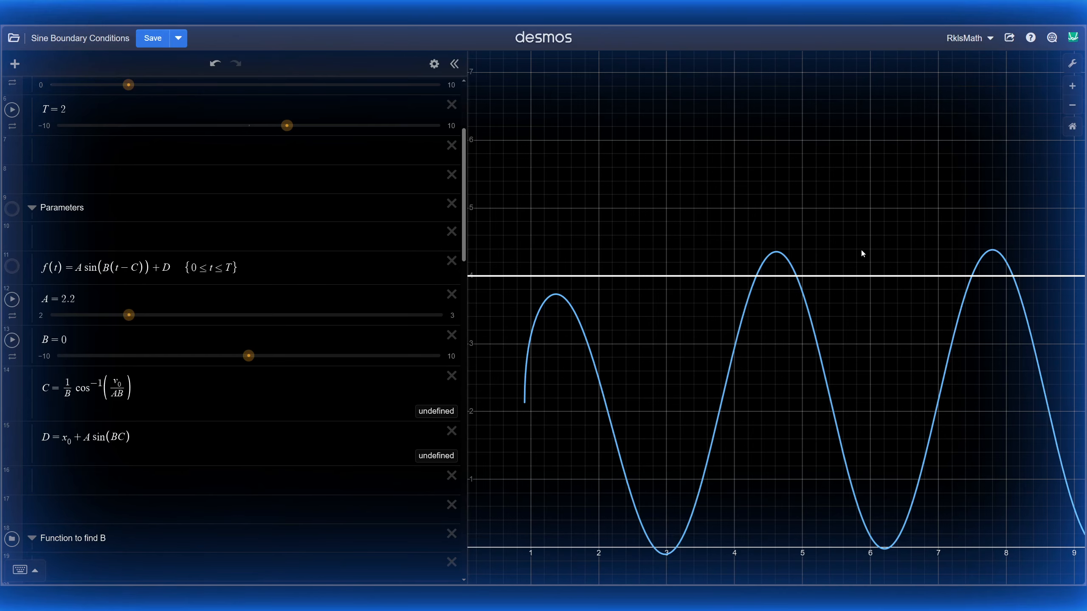
{"action": "left_click", "coordinate": [756, 277]}
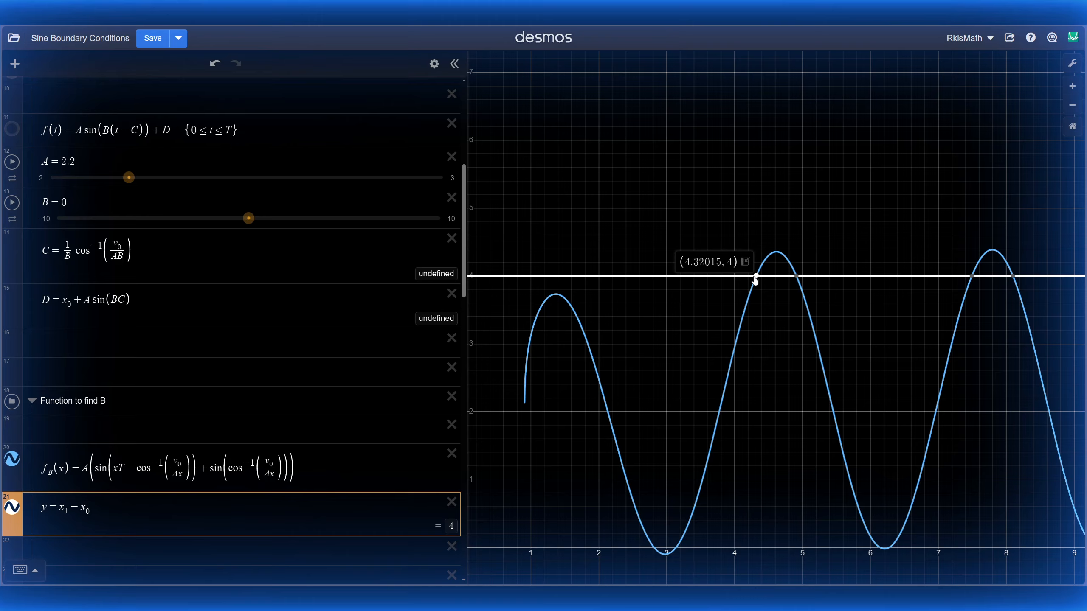
Step: Set B to 4.32015 and pan to show the purple sine ramp
{"action": "left_click", "coordinate": [144, 207]}
{"action": "key", "text": "BackSpace"}
{"action": "type", "text": "4"}
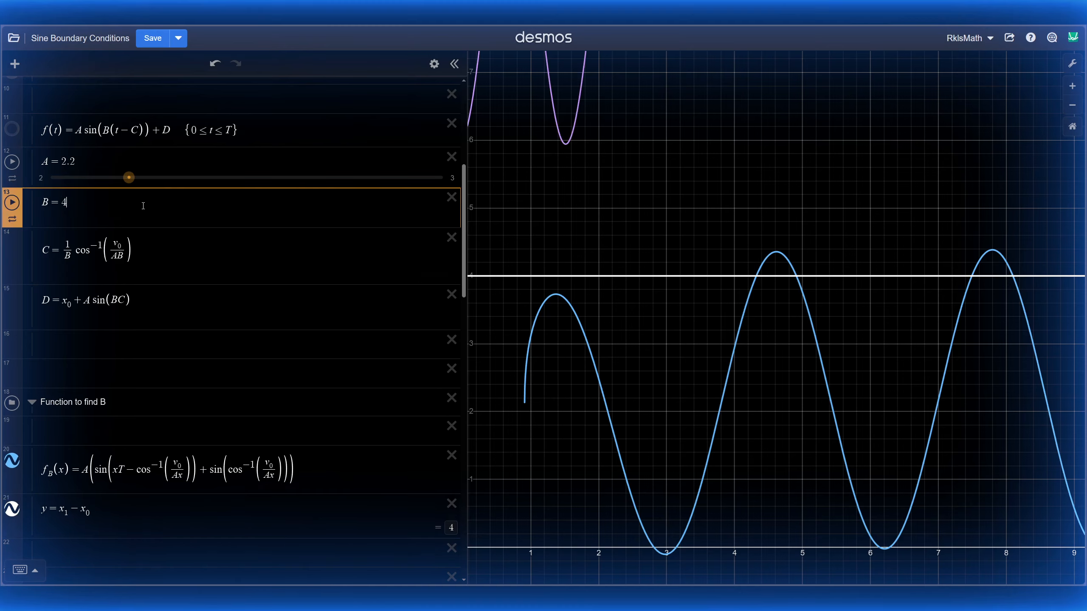
{"action": "type", "text": ".32015"}
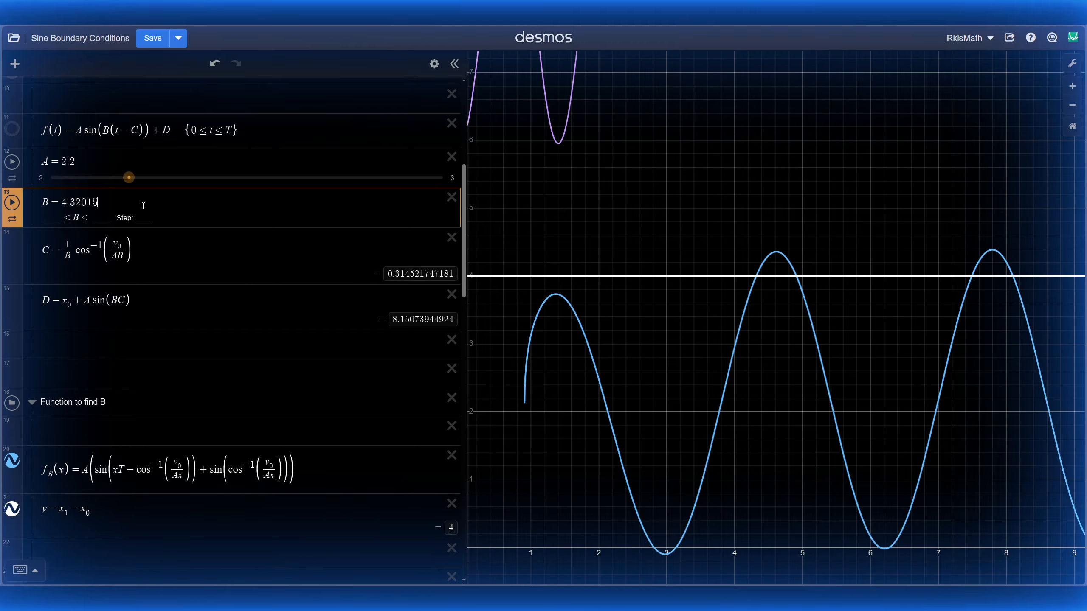
{"action": "scroll", "coordinate": [725, 148], "scroll_direction": "down", "scroll_amount": 3}
{"action": "left_click_drag", "start_coordinate": [700, 157], "coordinate": [775, 306]}
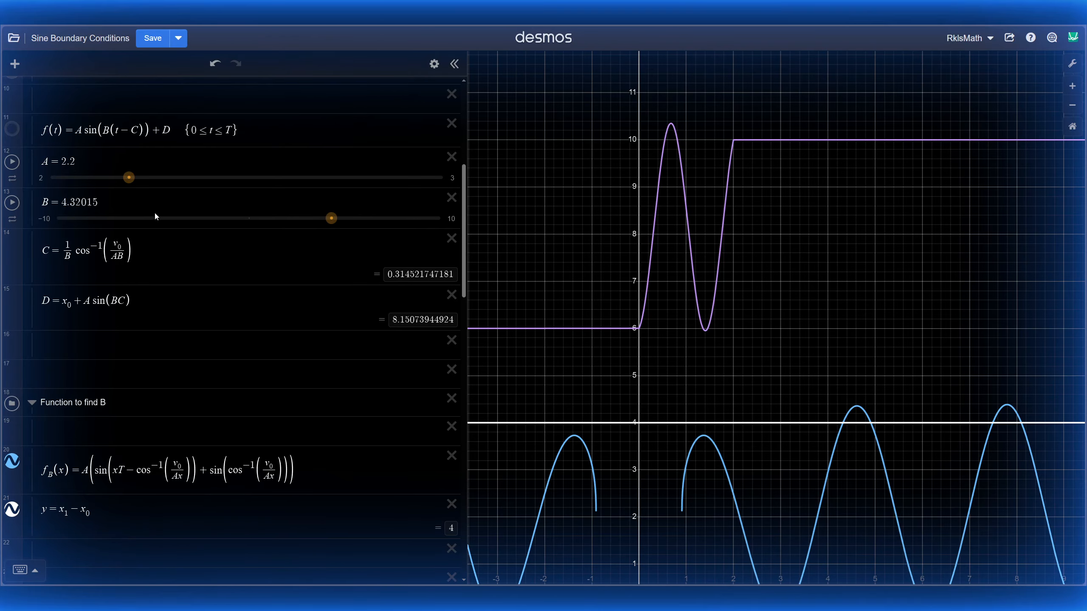
Step: Expand Check Constraints and review f(0)=6, f(T)≈10, f′(0)=2 and f′(T)
{"action": "scroll", "coordinate": [160, 197], "scroll_direction": "up", "scroll_amount": 1}
{"action": "scroll", "coordinate": [159, 200], "scroll_direction": "down", "scroll_amount": 4}
{"action": "scroll", "coordinate": [160, 204], "scroll_direction": "down", "scroll_amount": 4}
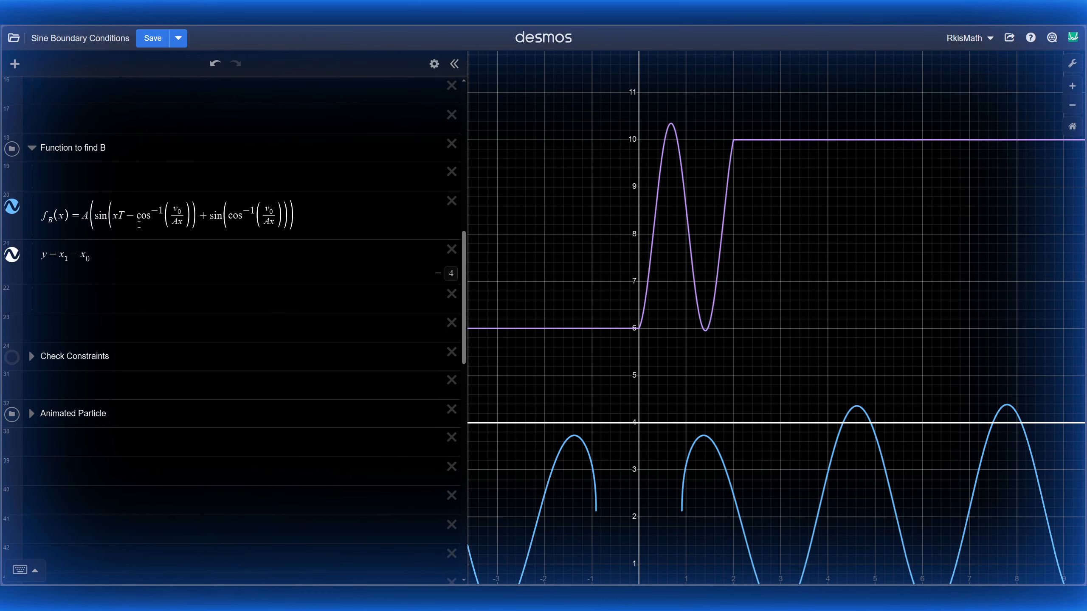
{"action": "left_click", "coordinate": [31, 356]}
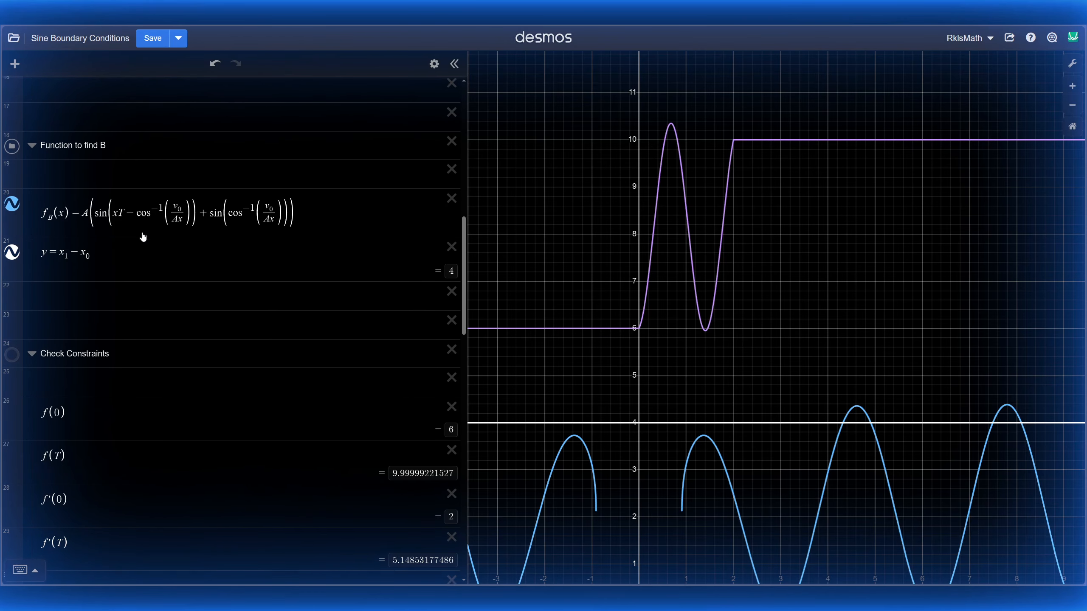
{"action": "scroll", "coordinate": [129, 343], "scroll_direction": "down", "scroll_amount": 5}
{"action": "left_click", "coordinate": [93, 256]}
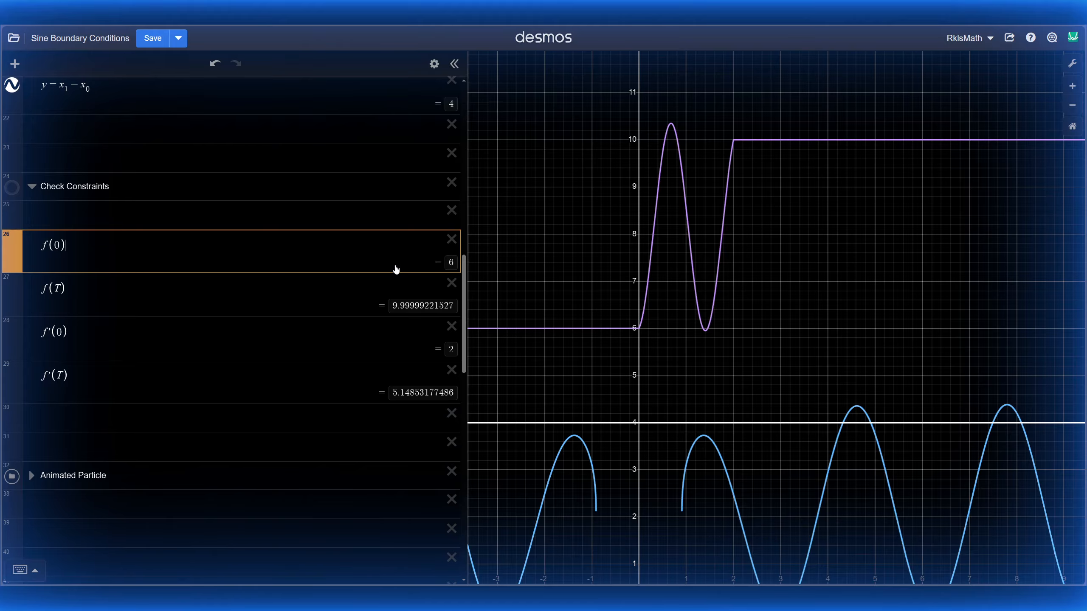
{"action": "left_click", "coordinate": [127, 289]}
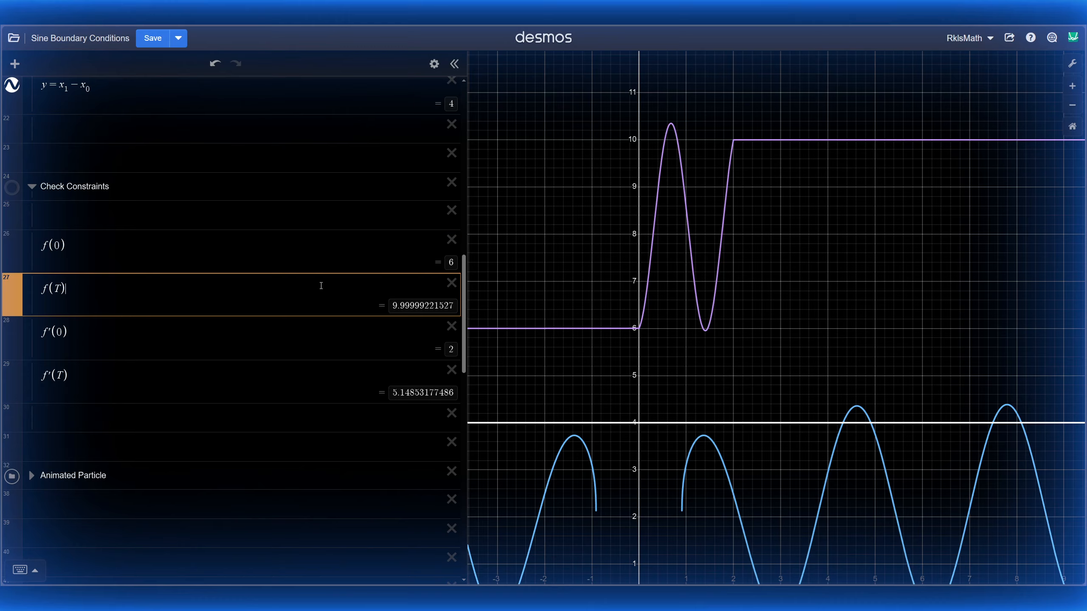
{"action": "left_click", "coordinate": [846, 424]}
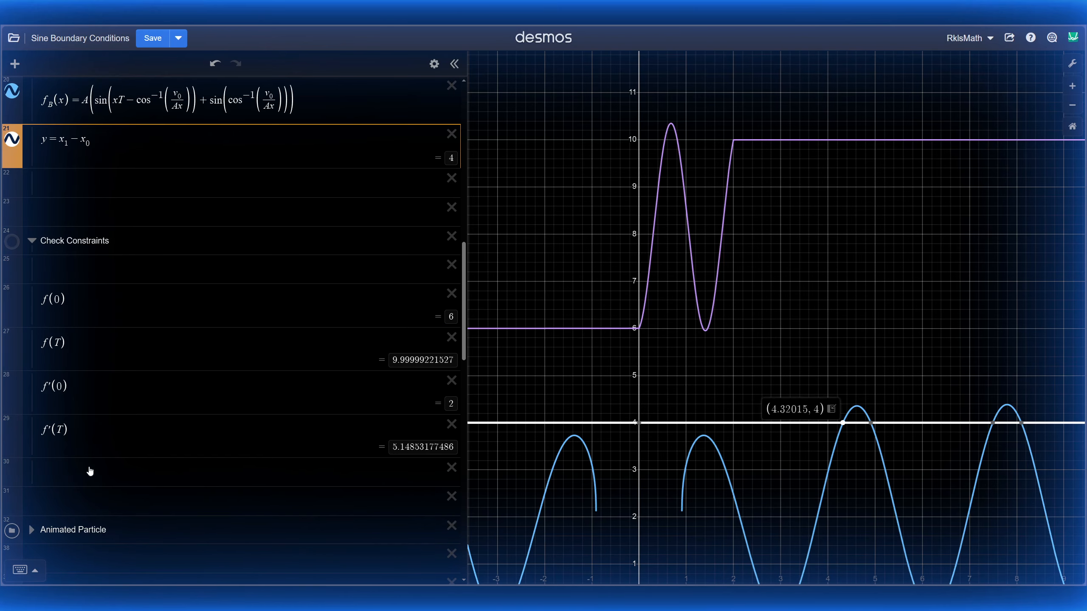
{"action": "left_click", "coordinate": [114, 388]}
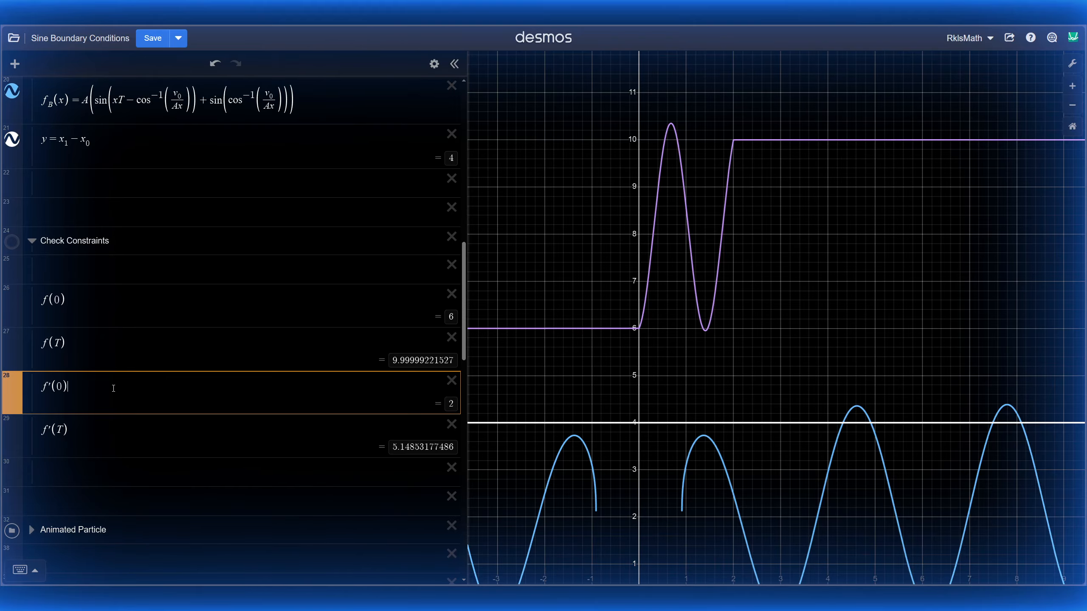
{"action": "left_click", "coordinate": [191, 447]}
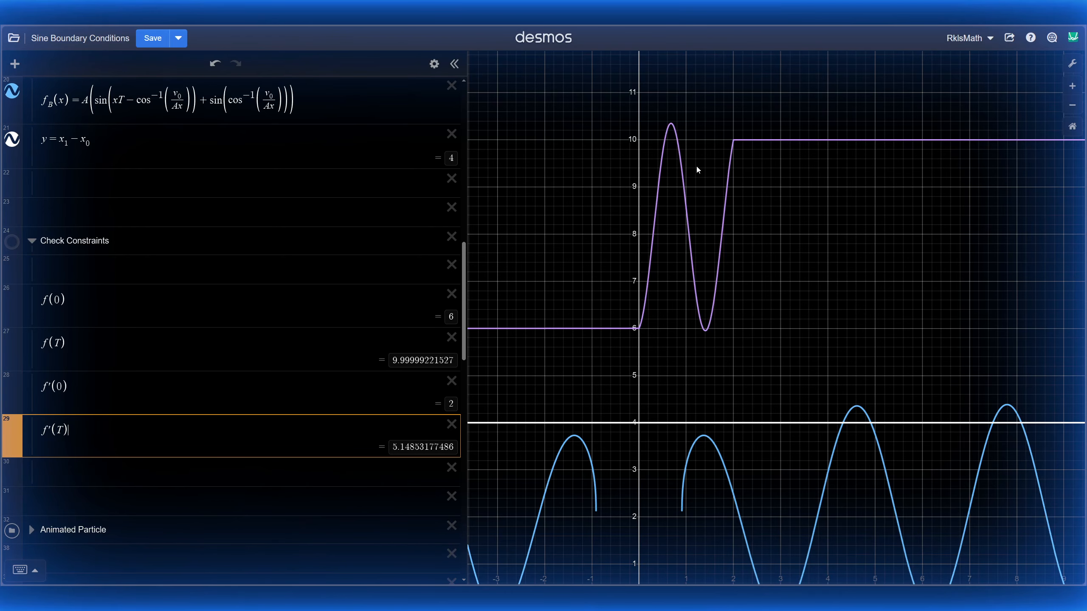
Step: Pan to show the whole ramp and expand the Animated Particle folder
{"action": "scroll", "coordinate": [722, 266], "scroll_direction": "down", "scroll_amount": 2}
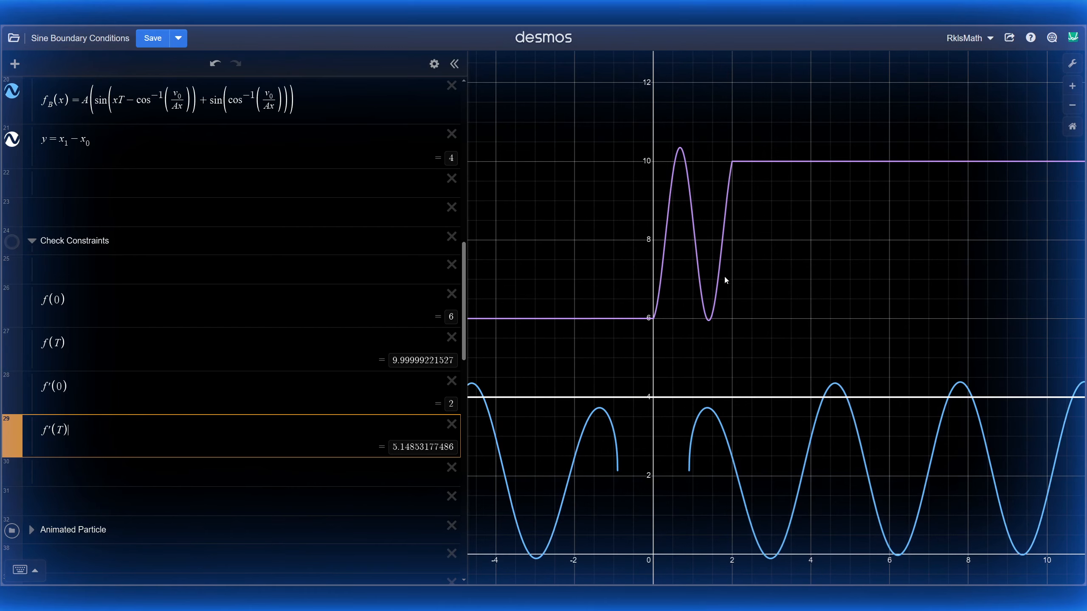
{"action": "left_click_drag", "start_coordinate": [733, 348], "coordinate": [703, 290]}
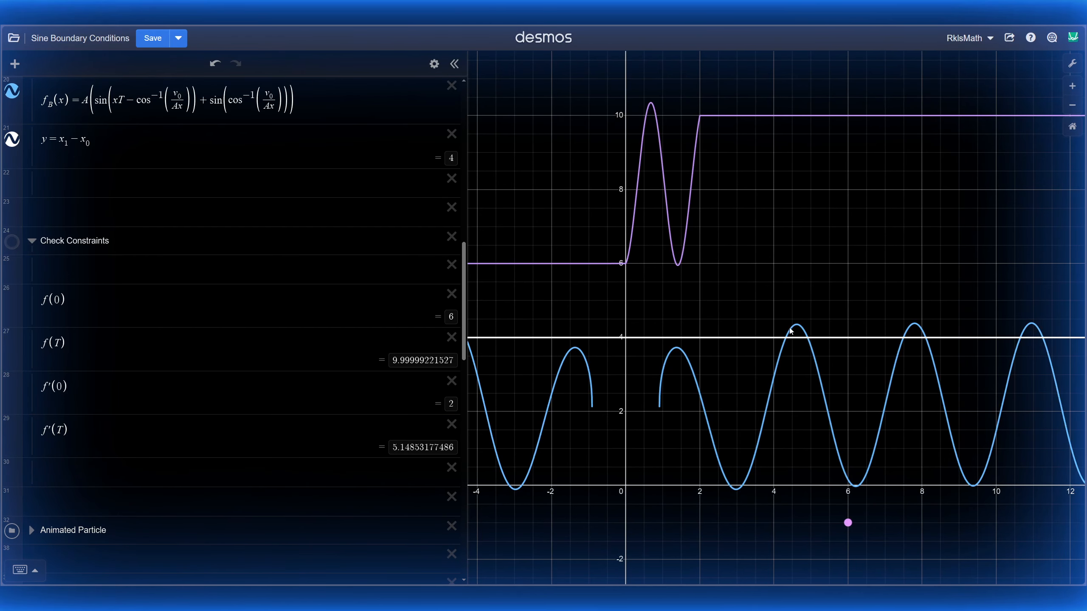
{"action": "left_click_drag", "start_coordinate": [785, 193], "coordinate": [759, 174]}
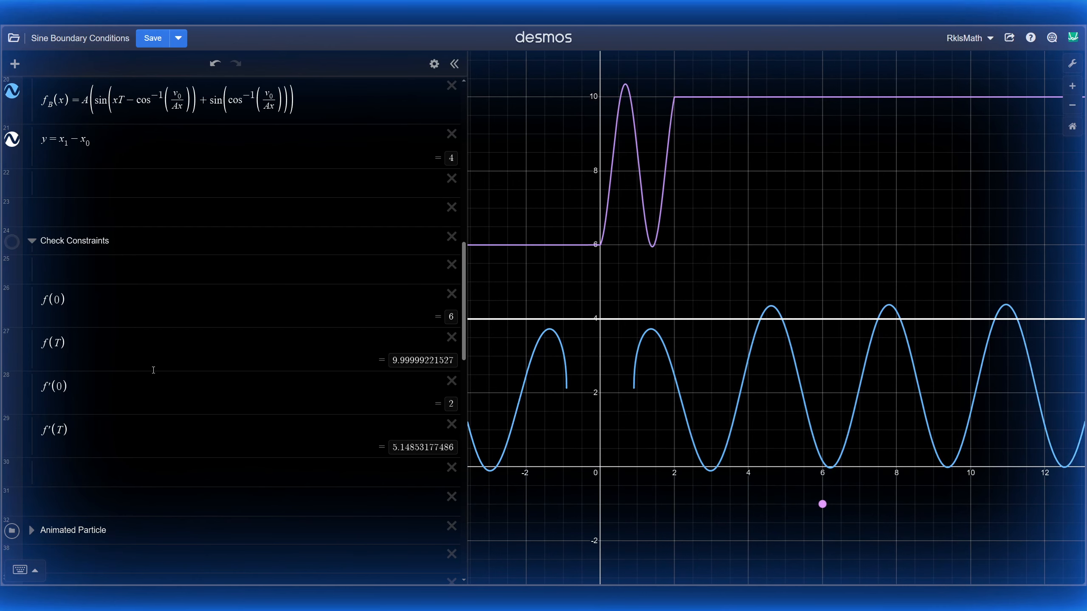
{"action": "scroll", "coordinate": [172, 316], "scroll_direction": "down", "scroll_amount": 2}
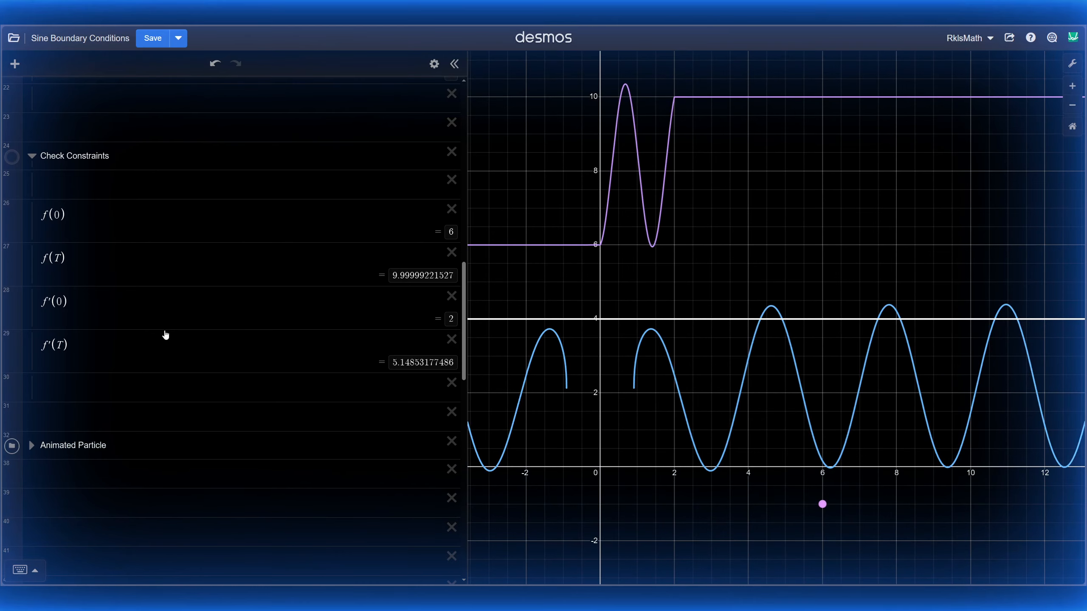
{"action": "left_click", "coordinate": [32, 446]}
Step: Animate the t_m slider, replaying the particle's run from 6 to 10
{"action": "scroll", "coordinate": [161, 319], "scroll_direction": "down", "scroll_amount": 2}
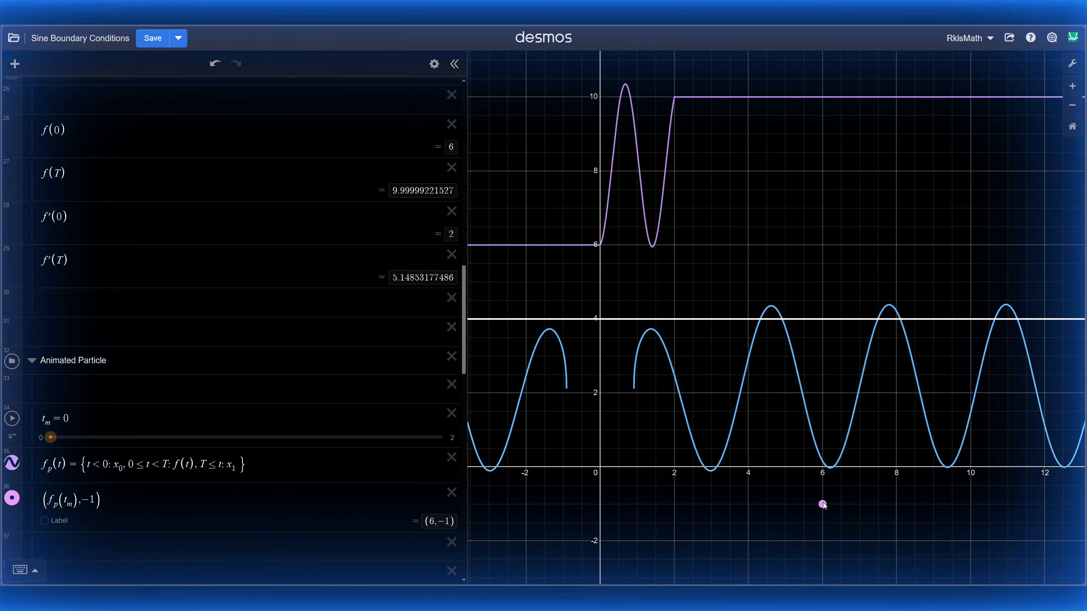
{"action": "scroll", "coordinate": [931, 511], "scroll_direction": "up", "scroll_amount": 6}
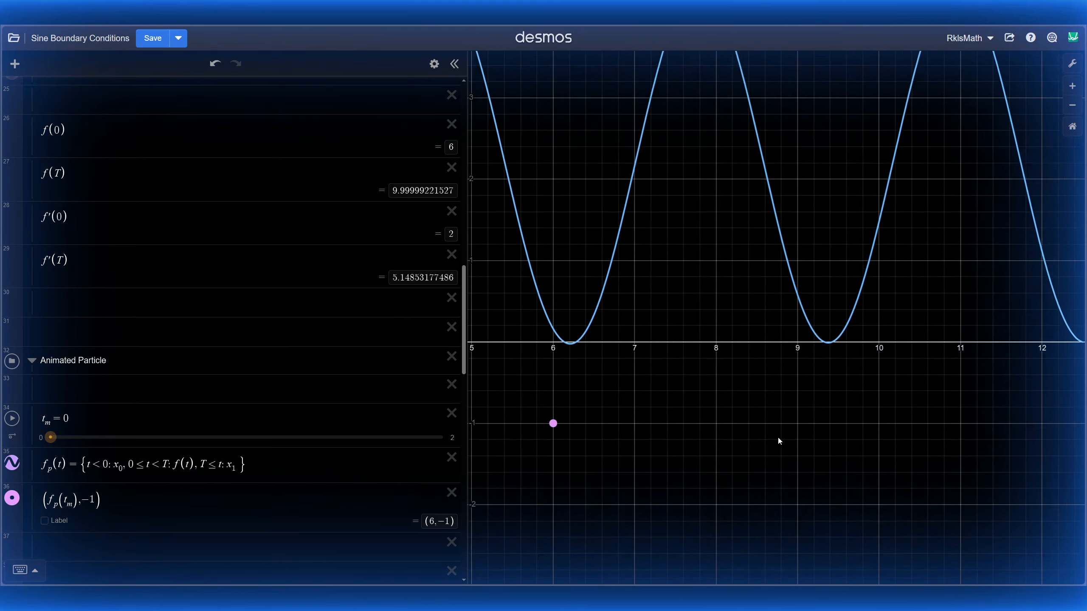
{"action": "scroll", "coordinate": [825, 383], "scroll_direction": "down", "scroll_amount": 2}
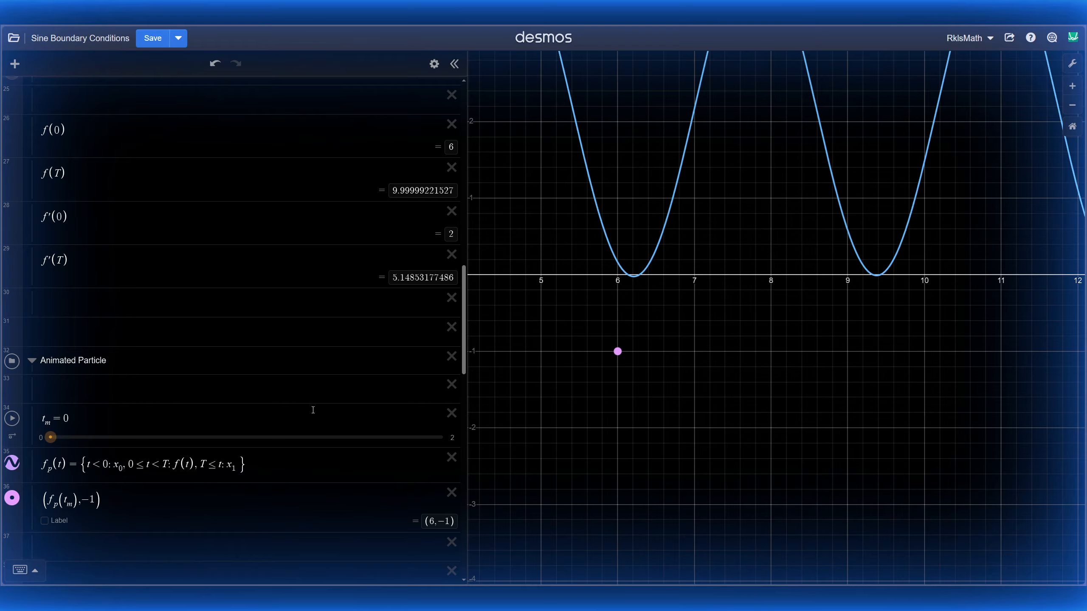
{"action": "left_click", "coordinate": [12, 418]}
{"action": "left_click", "coordinate": [12, 420]}
{"action": "left_click", "coordinate": [12, 420]}
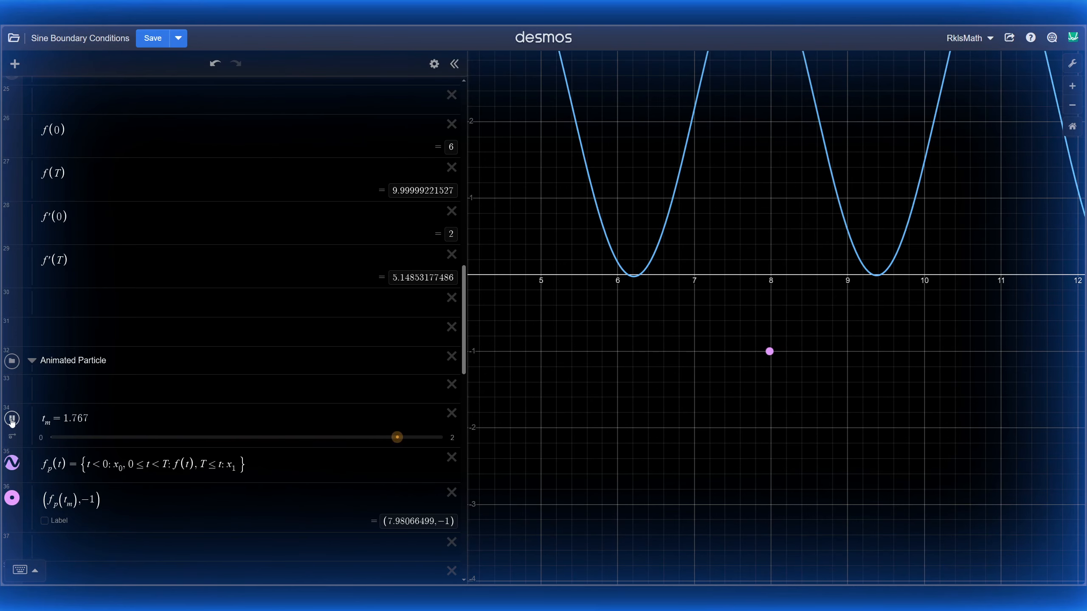
{"action": "left_click", "coordinate": [12, 419]}
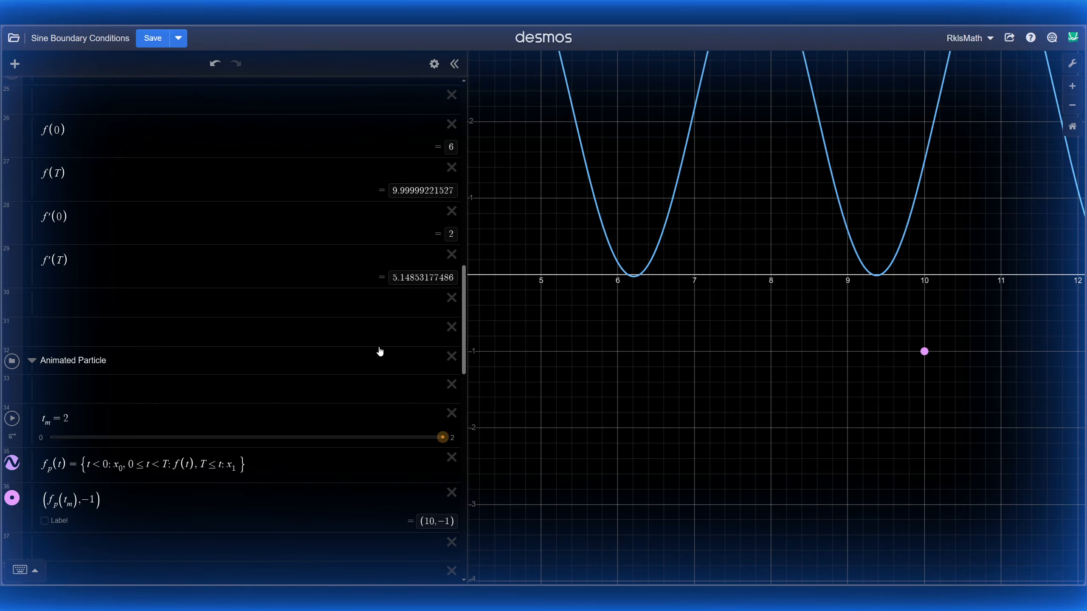
Step: Zoom out to frame the ramp, y=4 line and blue curve, showing their crossing
{"action": "scroll", "coordinate": [694, 243], "scroll_direction": "down", "scroll_amount": 5}
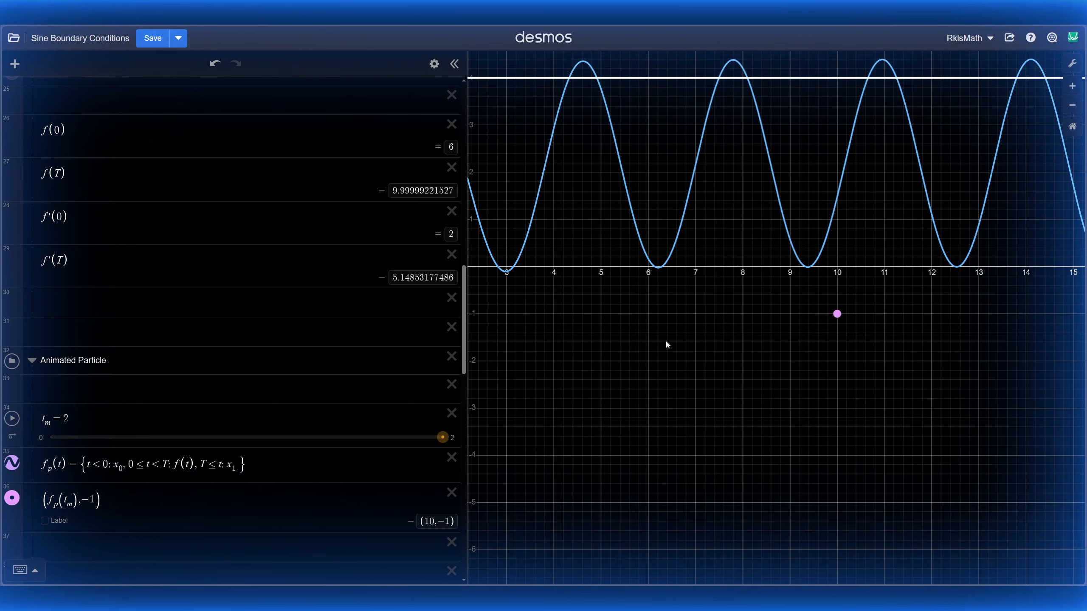
{"action": "left_click_drag", "start_coordinate": [666, 342], "coordinate": [717, 377]}
{"action": "scroll", "coordinate": [693, 334], "scroll_direction": "down", "scroll_amount": 4}
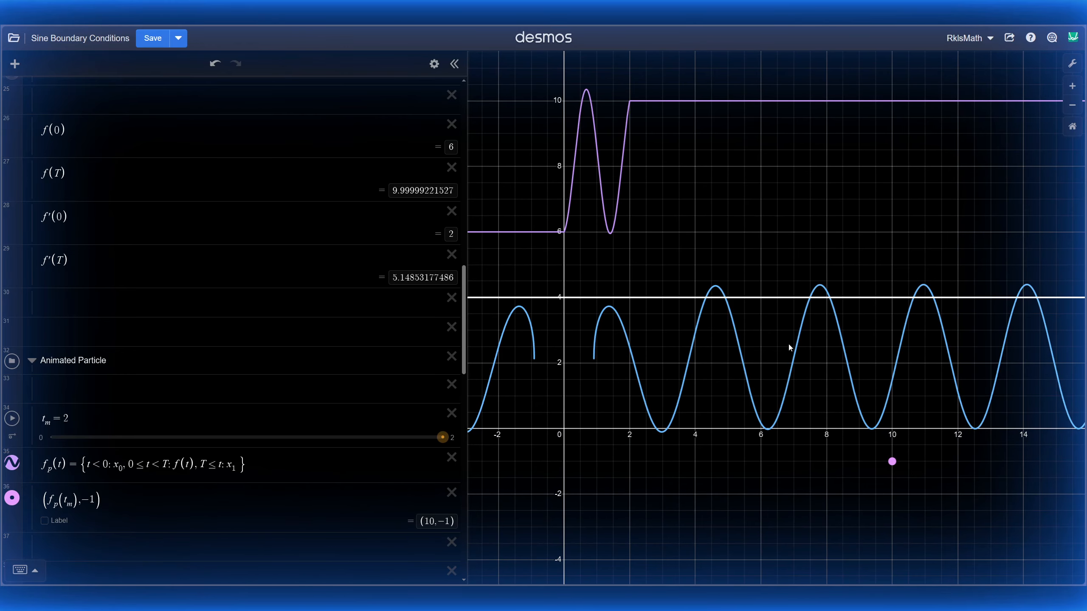
{"action": "left_click", "coordinate": [849, 348]}
Step: Replace B with 8.09847, the blue curve's next crossing with y = 4
{"action": "scroll", "coordinate": [231, 225], "scroll_direction": "up", "scroll_amount": 8}
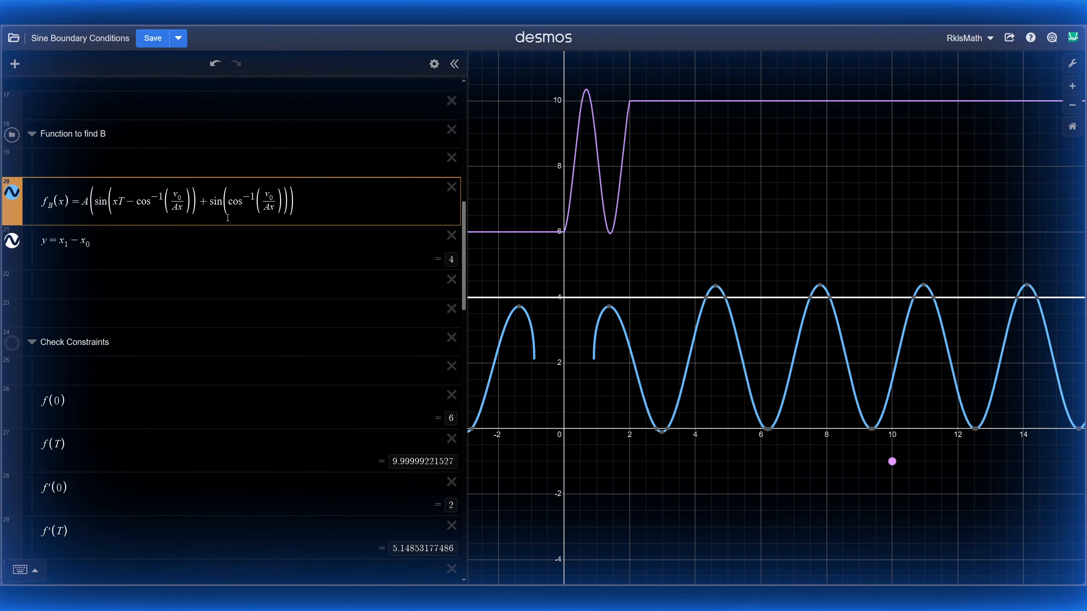
{"action": "mouse_move", "coordinate": [833, 302]}
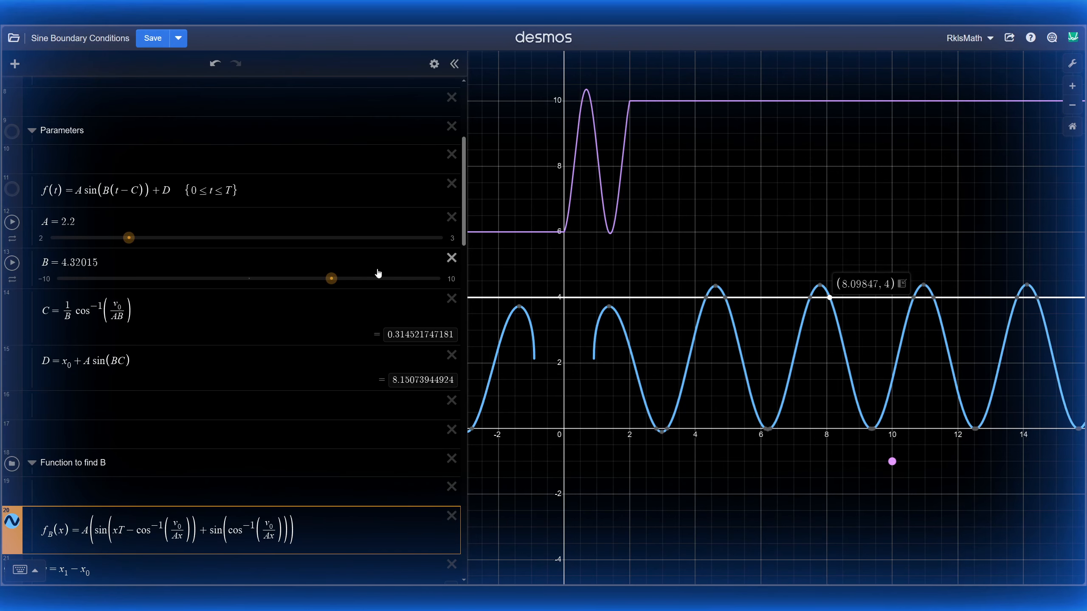
{"action": "left_click_drag", "start_coordinate": [97, 262], "coordinate": [63, 262]}
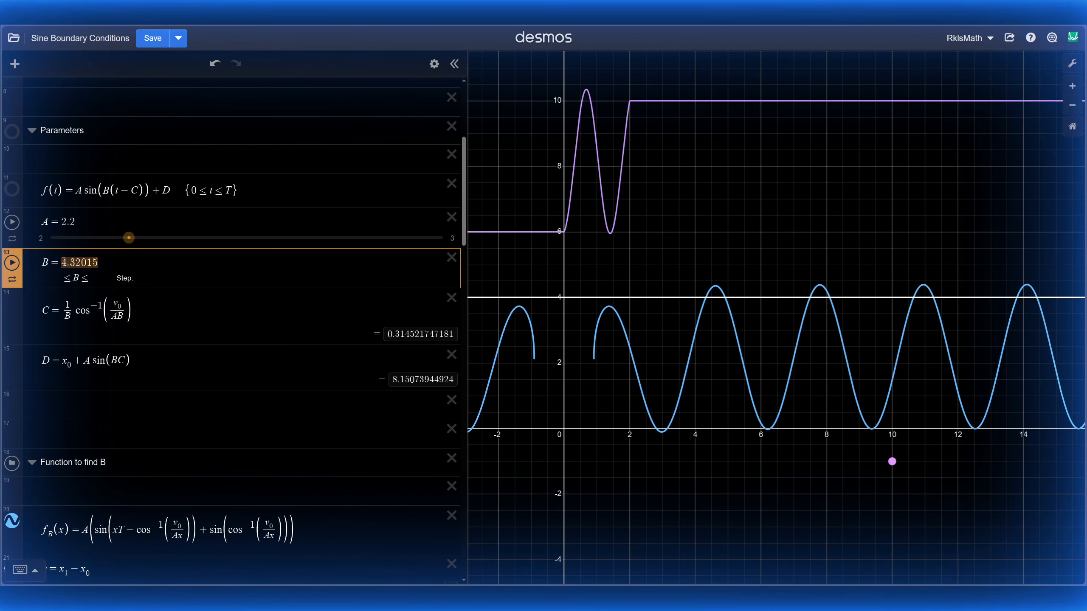
{"action": "type", "text": "8.0"}
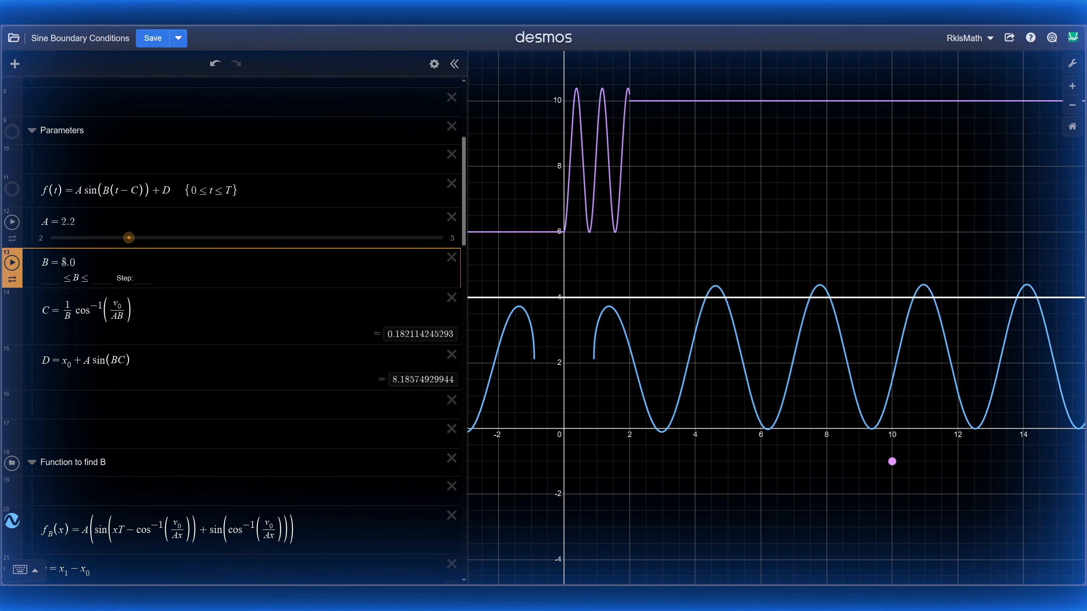
{"action": "type", "text": "9847"}
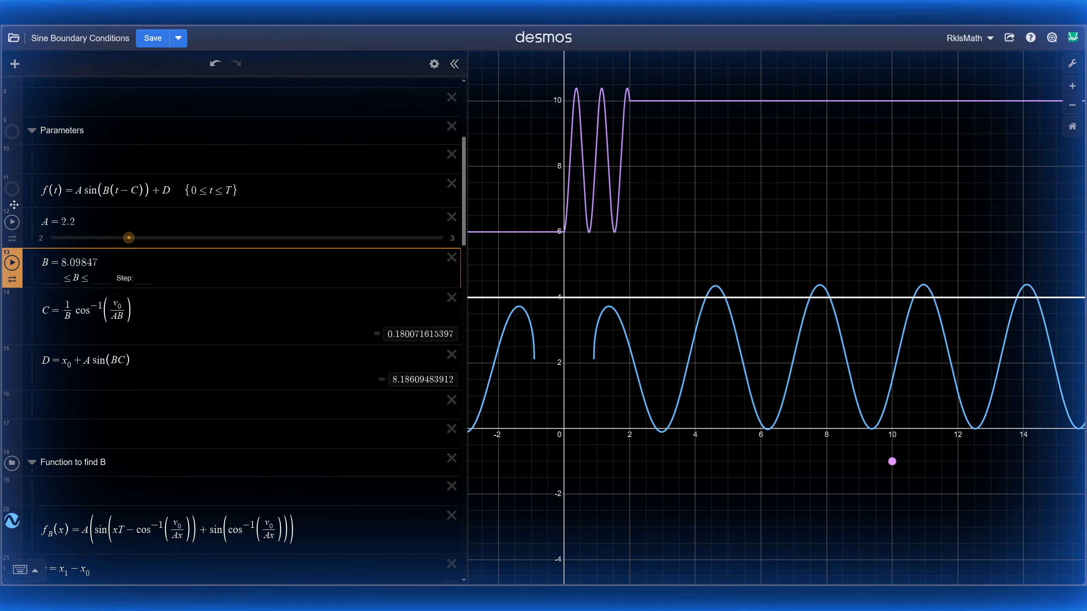
{"action": "left_click", "coordinate": [693, 166]}
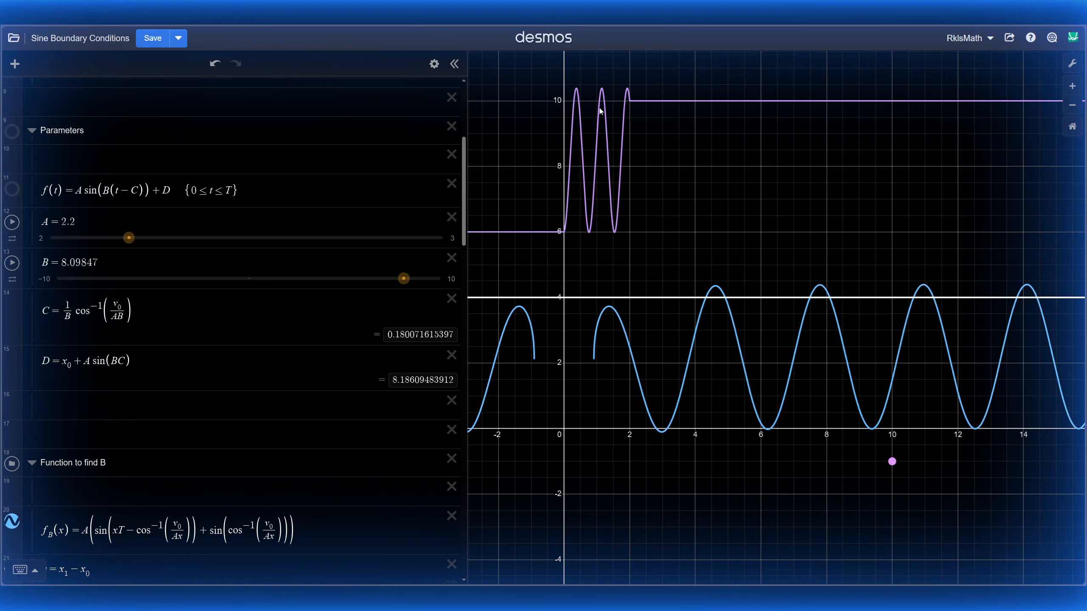
{"action": "left_click_drag", "start_coordinate": [775, 497], "coordinate": [683, 456]}
{"action": "scroll", "coordinate": [693, 451], "scroll_direction": "up", "scroll_amount": 2}
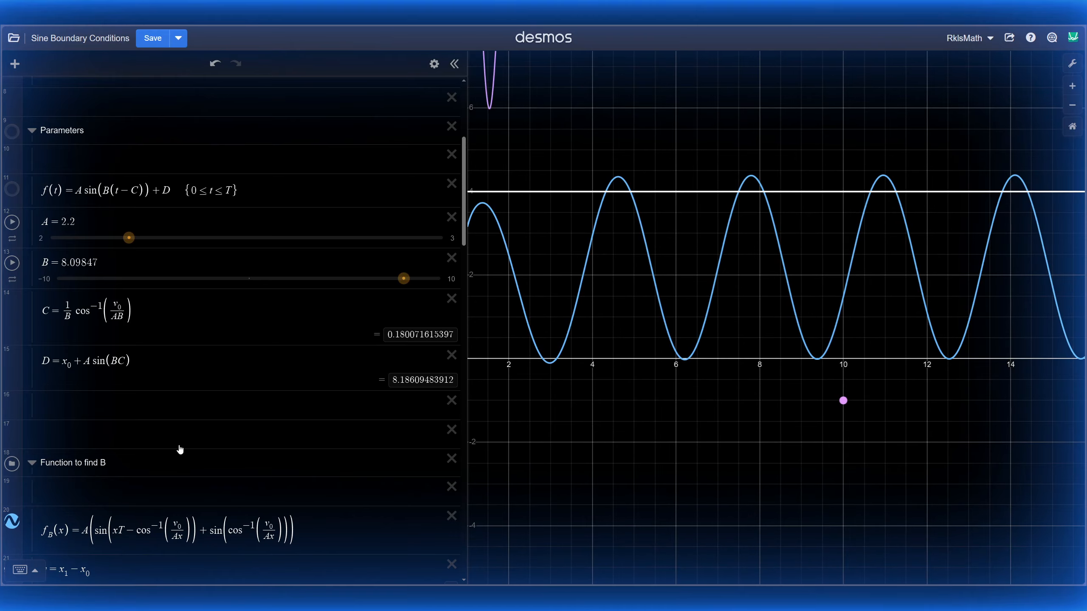
{"action": "scroll", "coordinate": [182, 449], "scroll_direction": "down", "scroll_amount": 15}
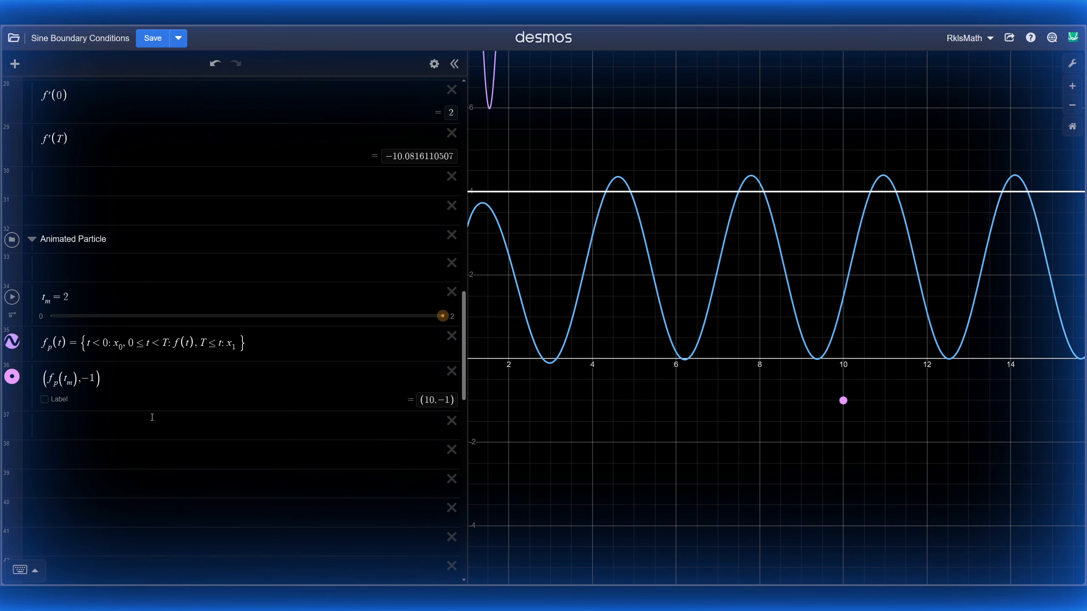
Step: Play the t_m particle animation and pan to the oscillating purple ramp
{"action": "left_click", "coordinate": [12, 296]}
{"action": "left_click_drag", "start_coordinate": [571, 126], "coordinate": [755, 276]}
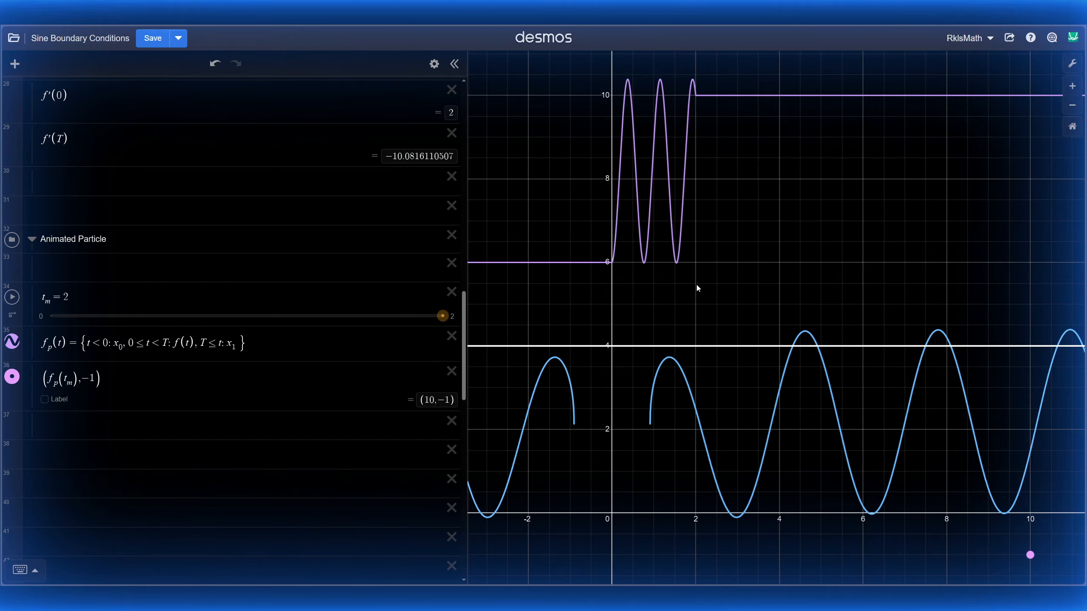
{"action": "scroll", "coordinate": [256, 255], "scroll_direction": "up", "scroll_amount": 15}
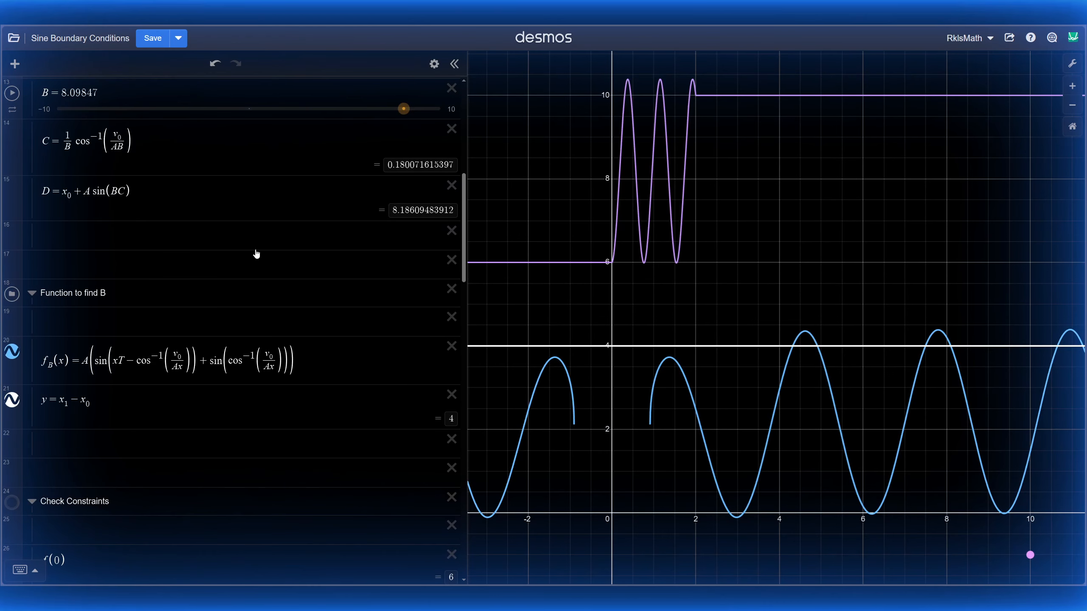
{"action": "scroll", "coordinate": [256, 254], "scroll_direction": "up", "scroll_amount": 5}
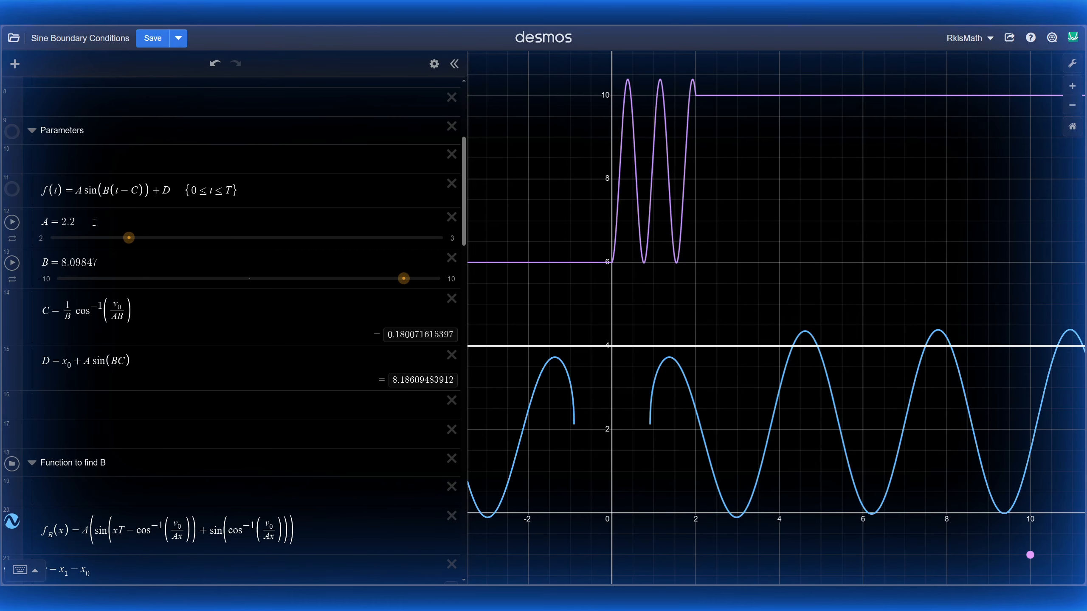
Step: Drag A to 3 and set B to 0.7608, where the blue curve crosses y = 4
{"action": "left_click_drag", "start_coordinate": [128, 237], "coordinate": [477, 231]}
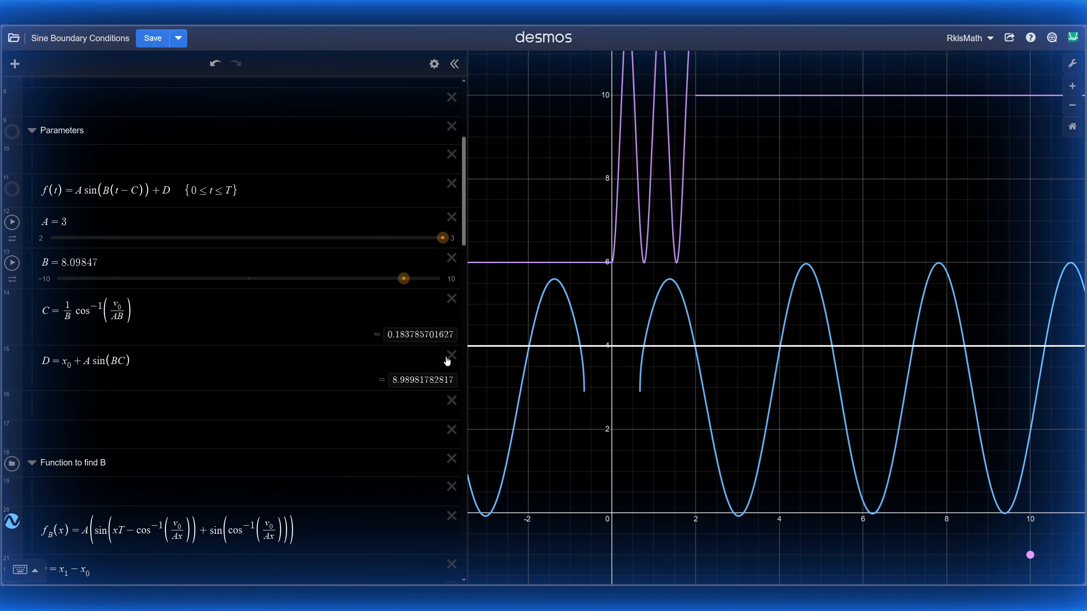
{"action": "left_click", "coordinate": [644, 347]}
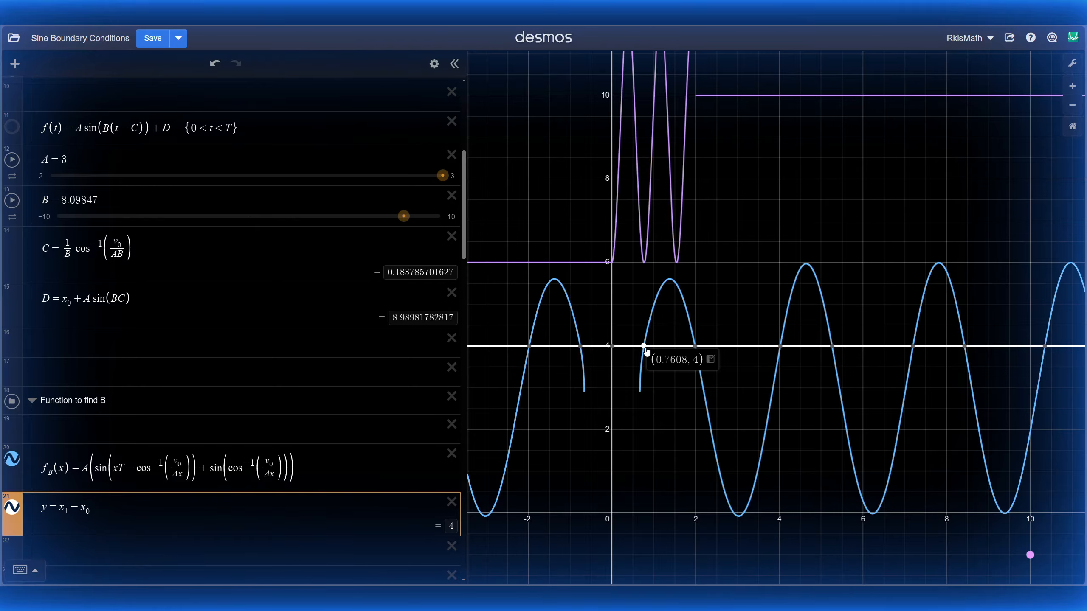
{"action": "double_click", "coordinate": [58, 201]}
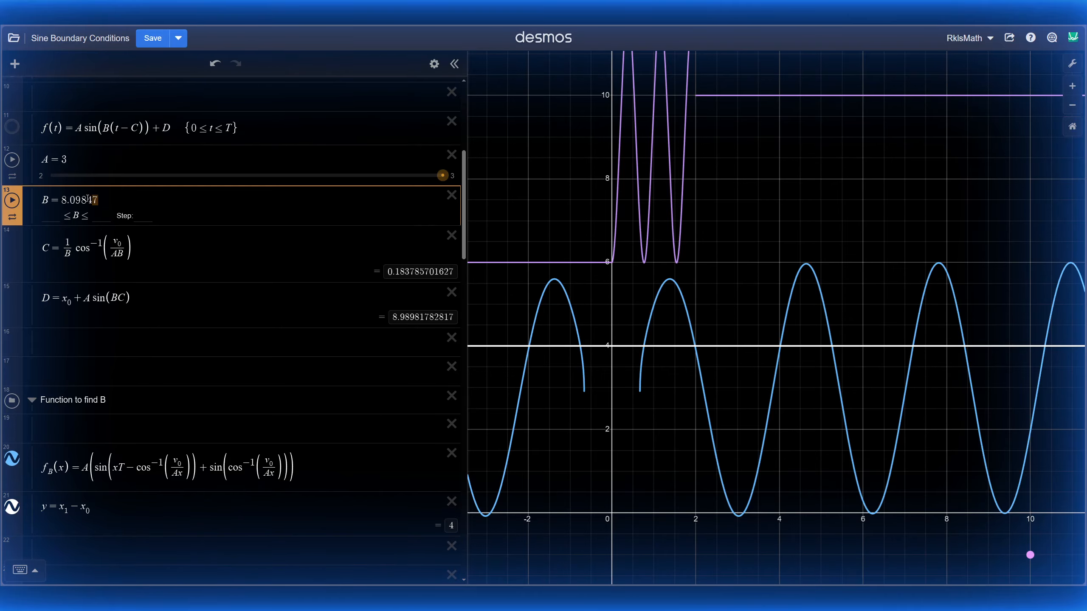
{"action": "type", "text": "10.7608"}
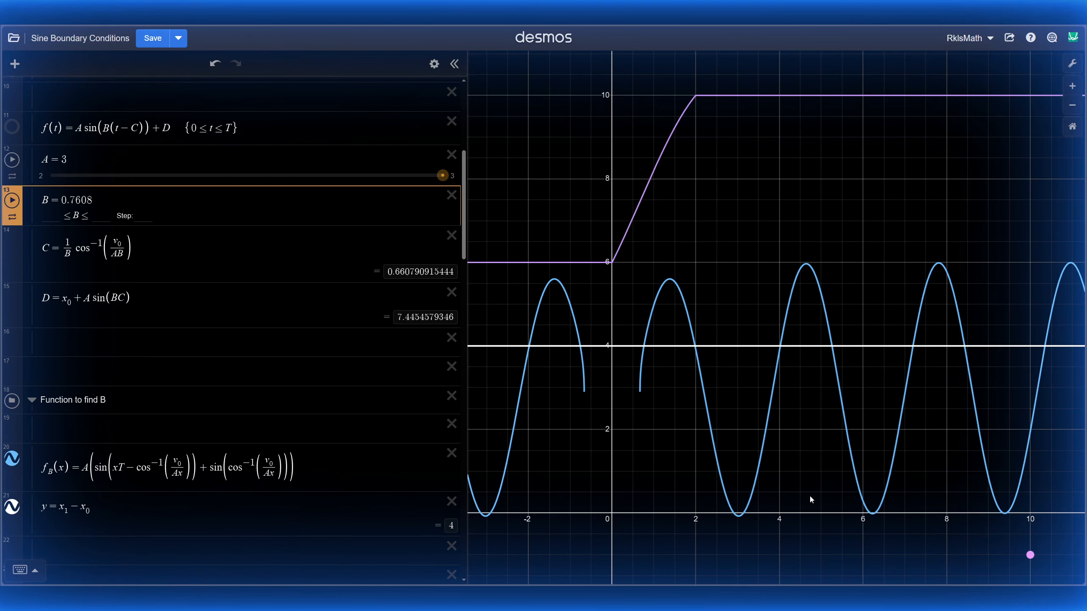
{"action": "scroll", "coordinate": [210, 311], "scroll_direction": "down", "scroll_amount": 10}
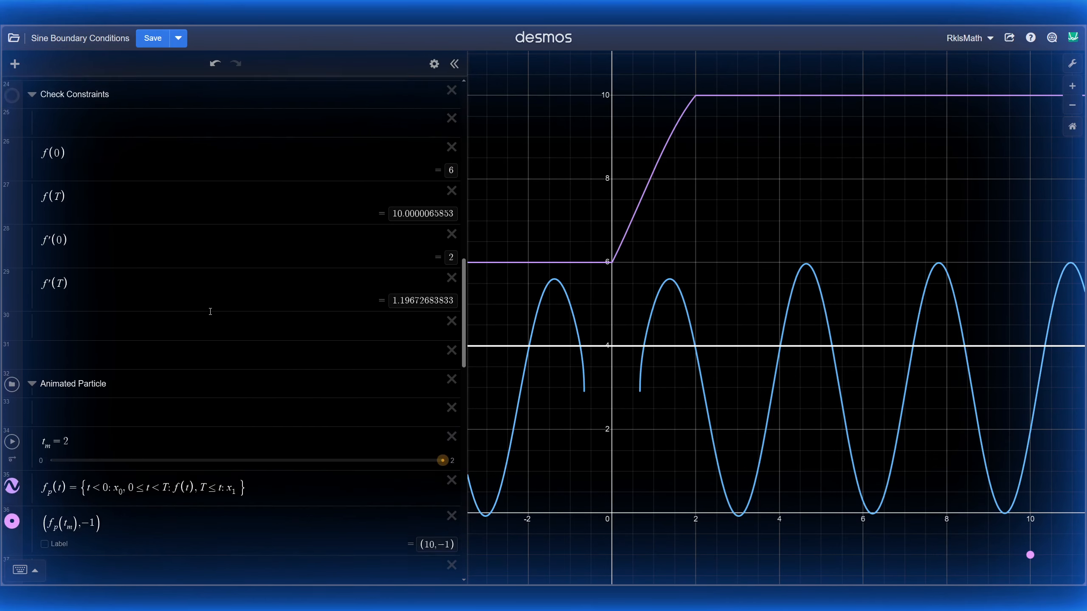
Step: Review the f(0), f(T), f′(0) and f′(T) constraint check results
{"action": "scroll", "coordinate": [210, 311], "scroll_direction": "up", "scroll_amount": 1}
{"action": "left_click", "coordinate": [153, 196]}
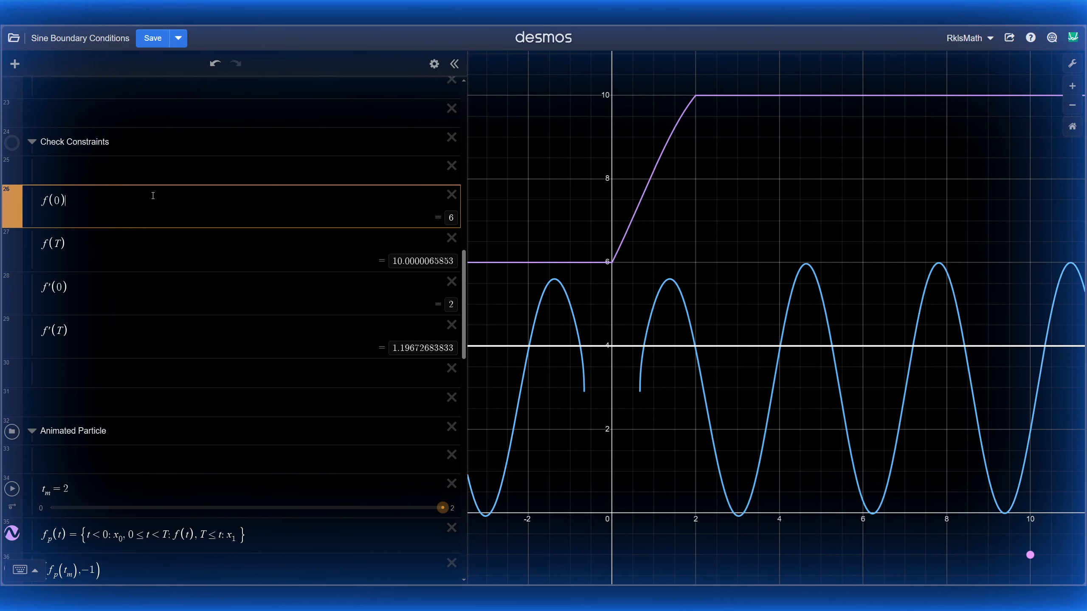
{"action": "left_click", "coordinate": [152, 248]}
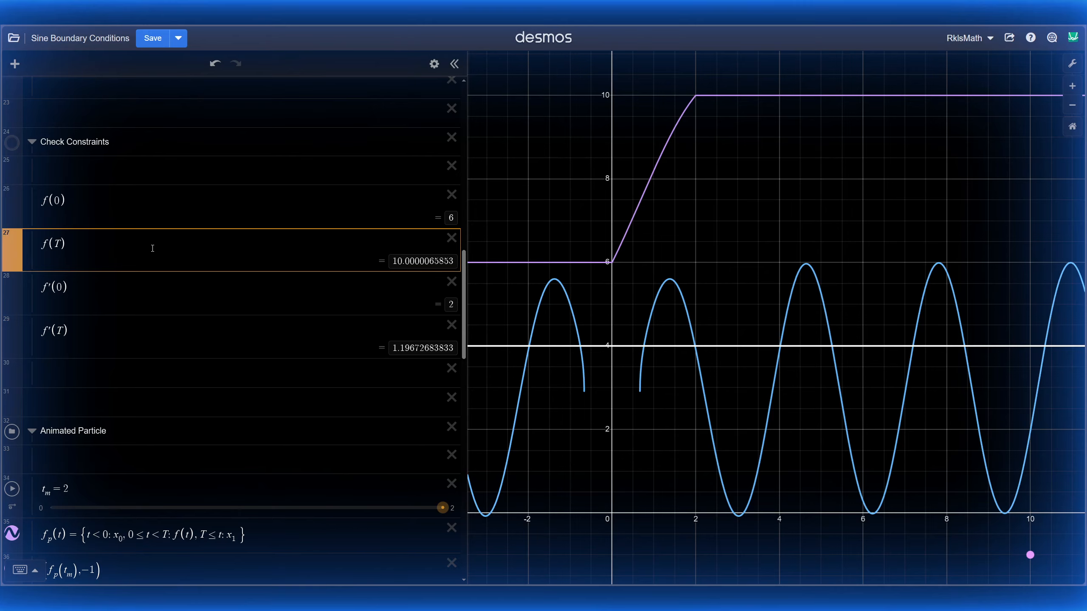
{"action": "left_click", "coordinate": [121, 288]}
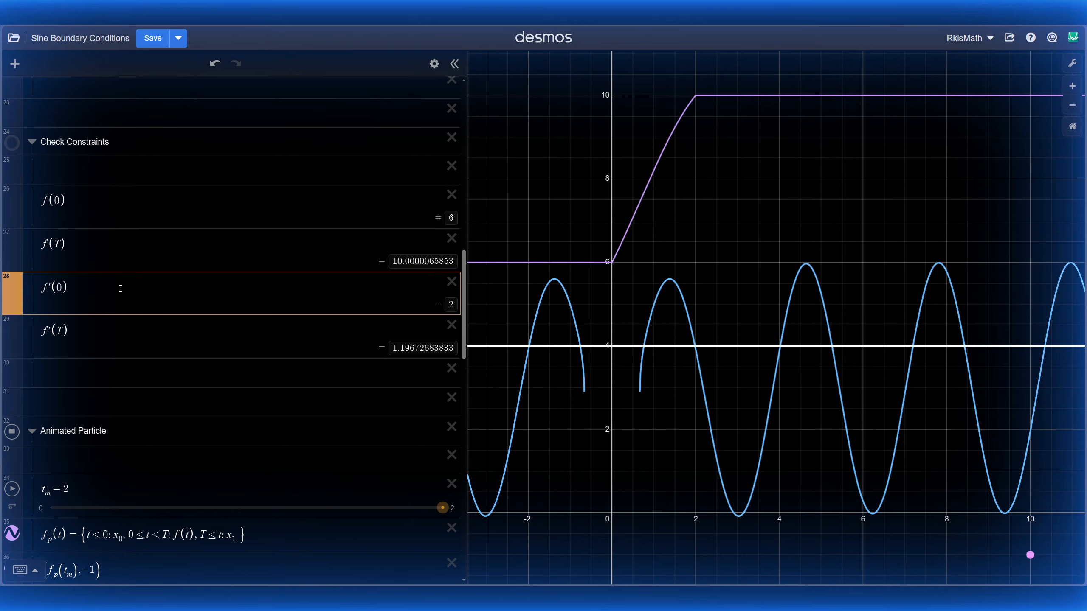
{"action": "left_click", "coordinate": [183, 338]}
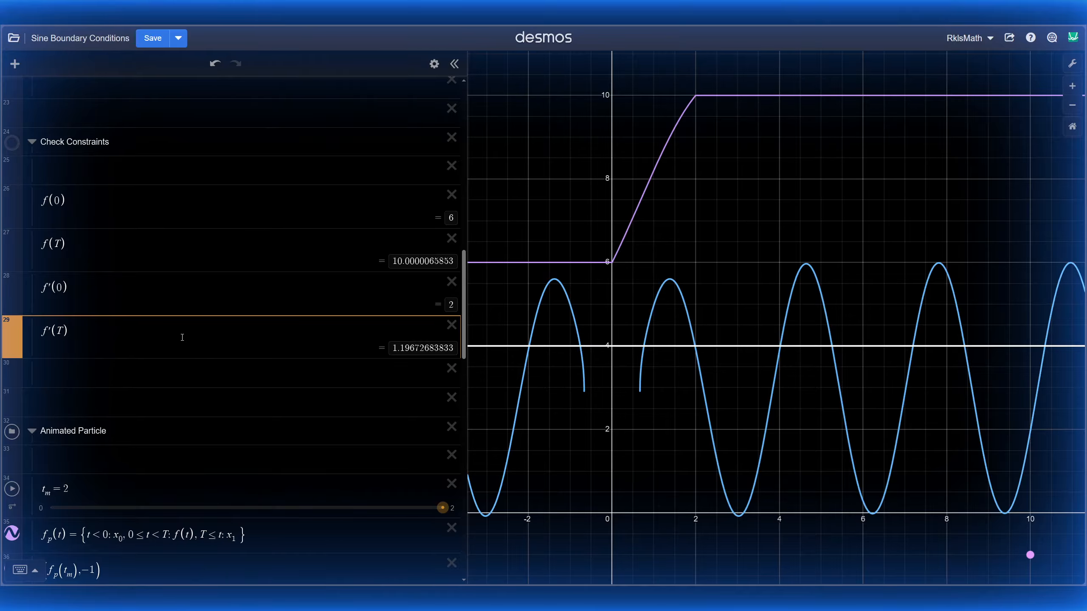
Step: Zoom in near the particle below the axis and play the t_m animation
{"action": "left_click_drag", "start_coordinate": [832, 511], "coordinate": [688, 330]}
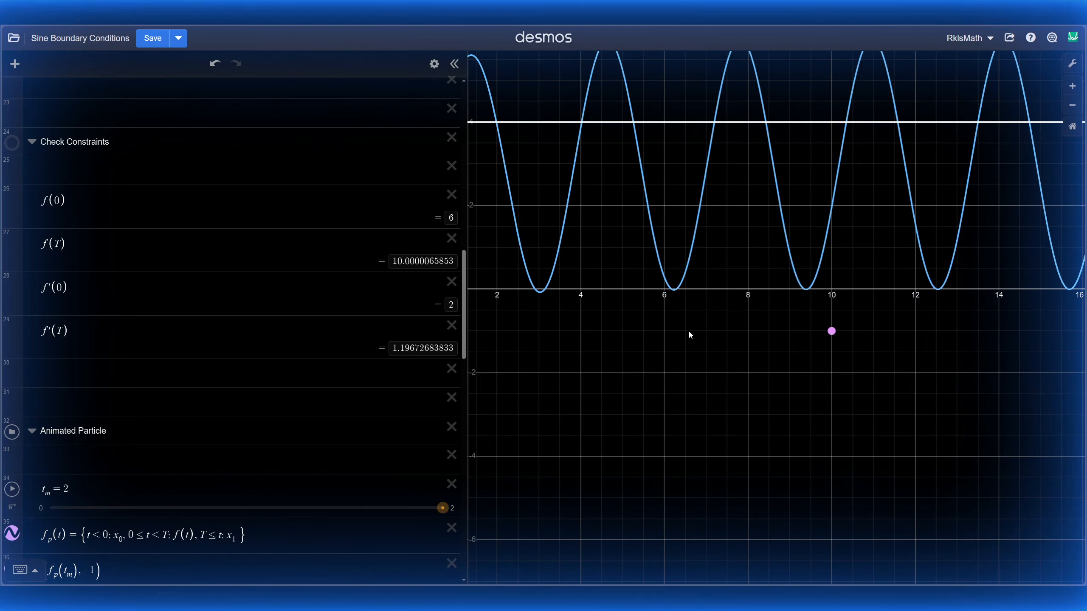
{"action": "scroll", "coordinate": [687, 343], "scroll_direction": "up", "scroll_amount": 3}
{"action": "scroll", "coordinate": [689, 359], "scroll_direction": "up", "scroll_amount": 2}
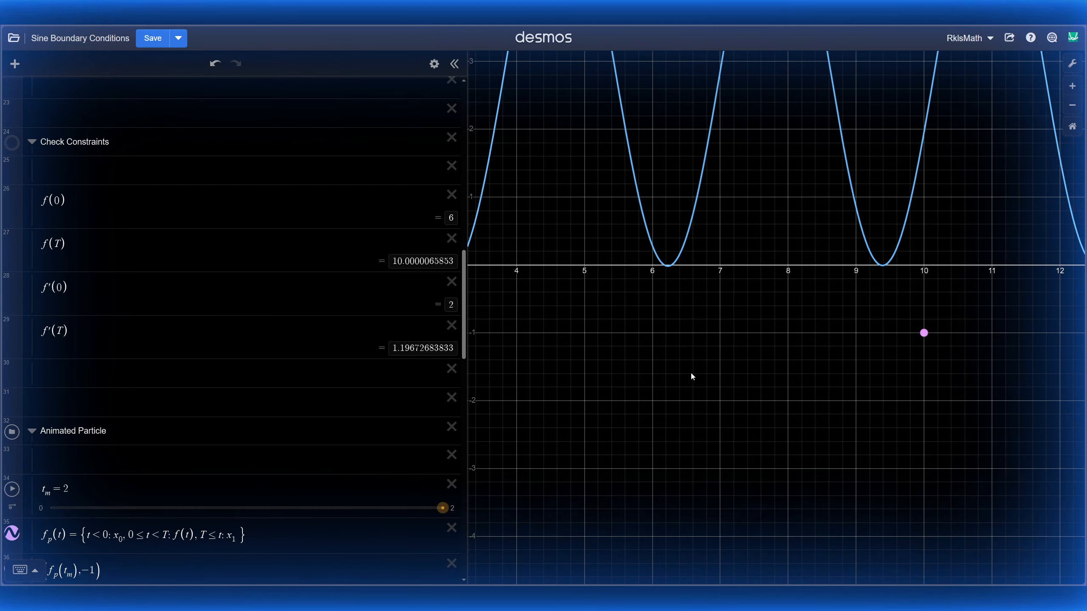
{"action": "scroll", "coordinate": [209, 525], "scroll_direction": "down", "scroll_amount": 3}
{"action": "left_click", "coordinate": [13, 363]}
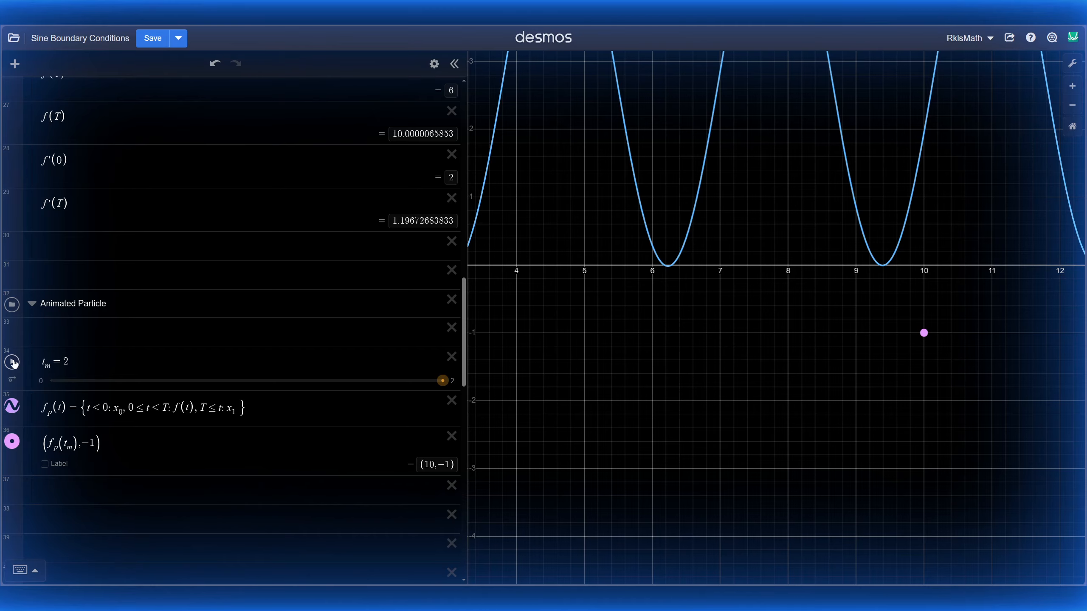
Step: Replay the particle animation and zoom out to frame the smooth B = 0.7608 ramp
{"action": "left_click", "coordinate": [13, 362]}
{"action": "scroll", "coordinate": [573, 173], "scroll_direction": "down", "scroll_amount": 5}
{"action": "left_click_drag", "start_coordinate": [571, 177], "coordinate": [742, 362]}
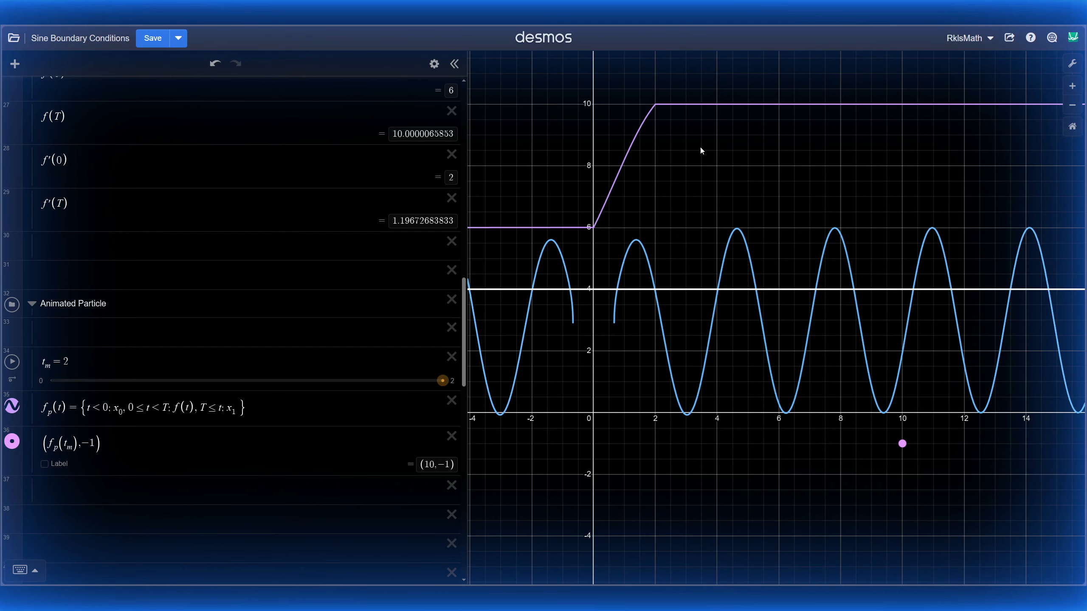
{"action": "left_click_drag", "start_coordinate": [671, 404], "coordinate": [659, 431]}
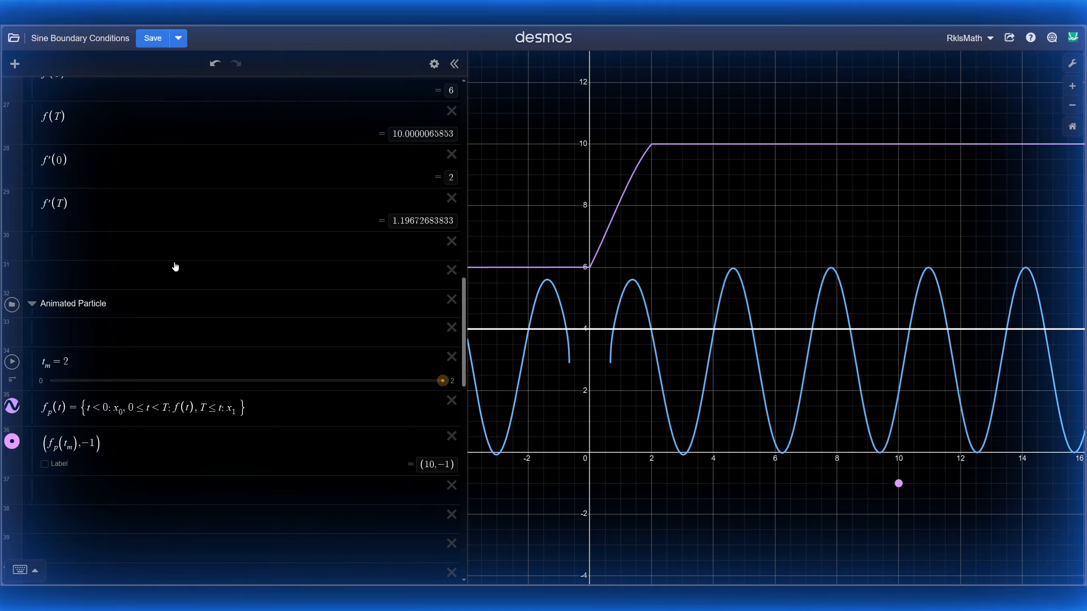
{"action": "scroll", "coordinate": [173, 263], "scroll_direction": "up", "scroll_amount": 2}
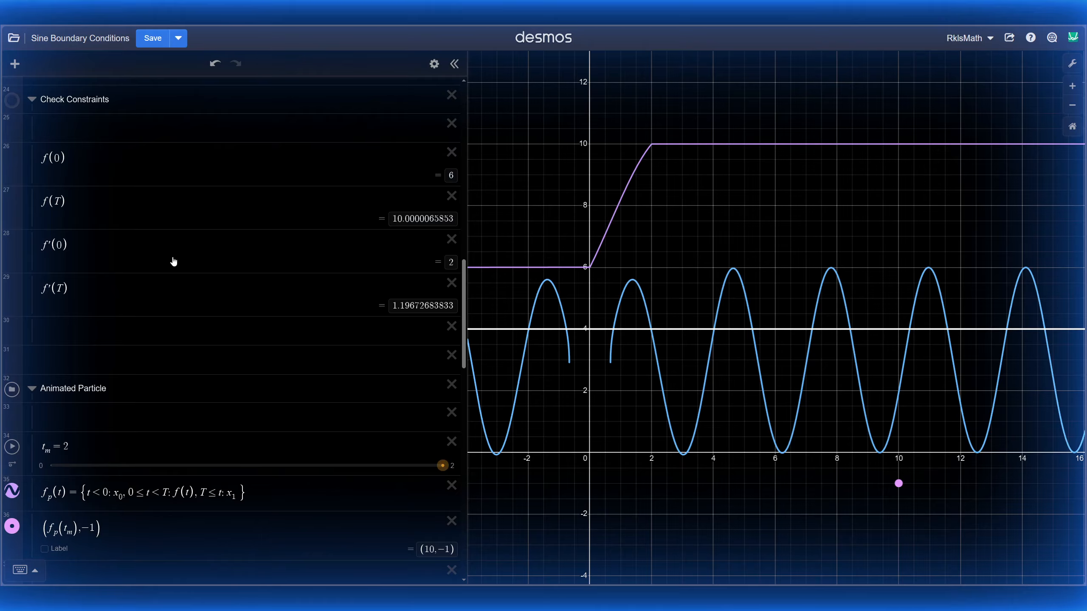
{"action": "scroll", "coordinate": [189, 269], "scroll_direction": "up", "scroll_amount": 1}
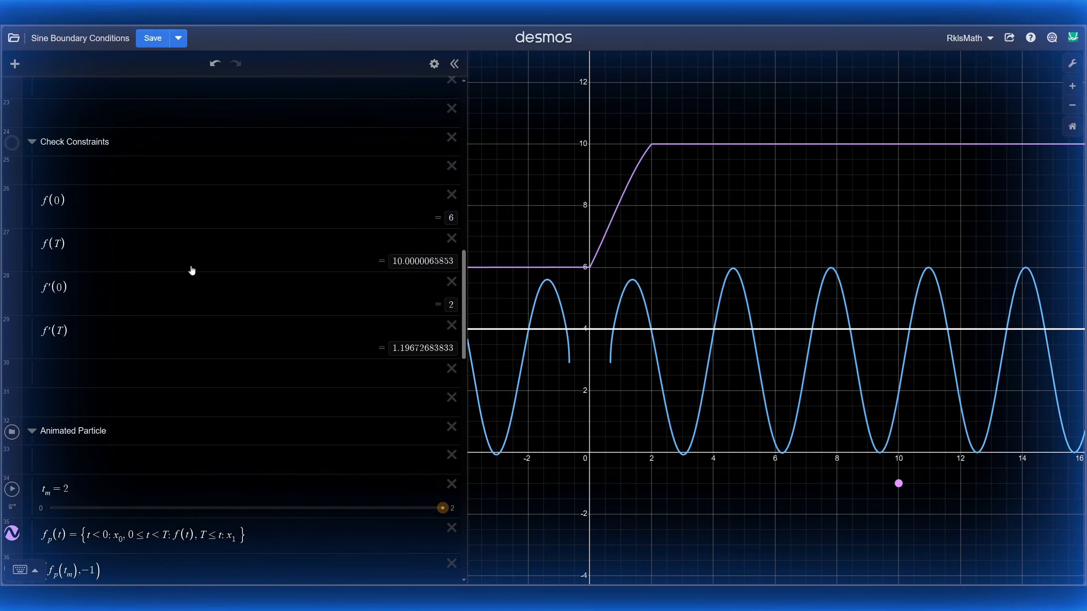
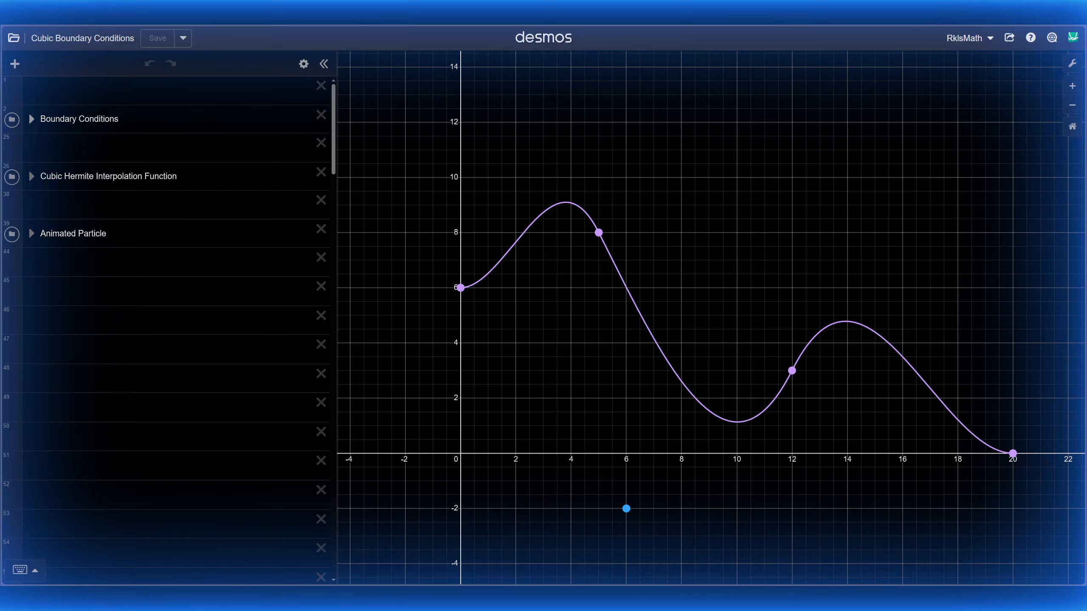
Step: Expand the Boundary Conditions and Cubic Hermite Interpolation Function folders to view their sliders
{"action": "left_click", "coordinate": [32, 121]}
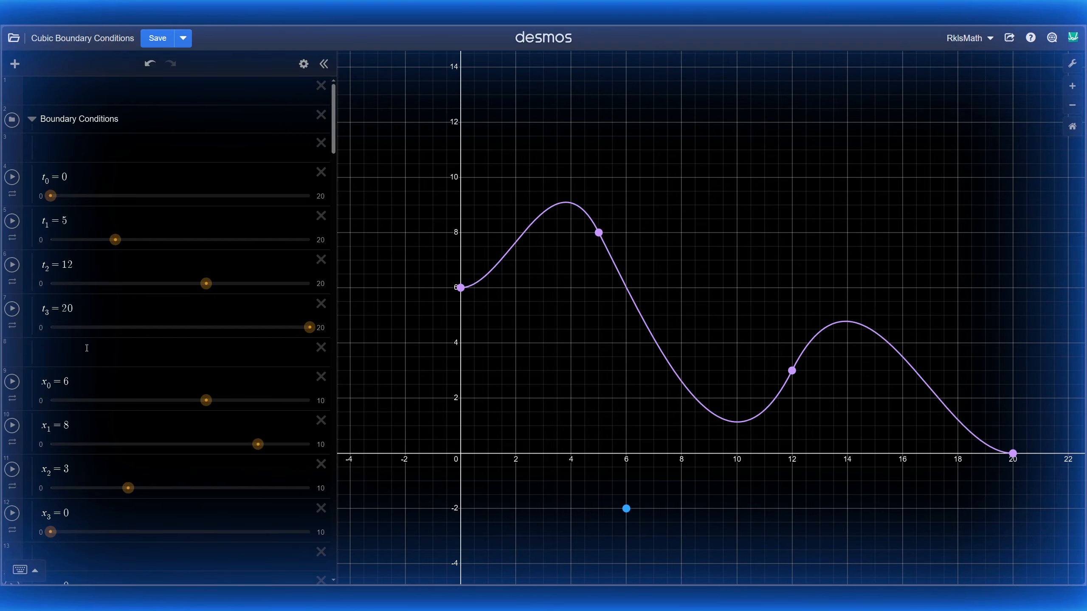
{"action": "scroll", "coordinate": [95, 190], "scroll_direction": "down", "scroll_amount": 8}
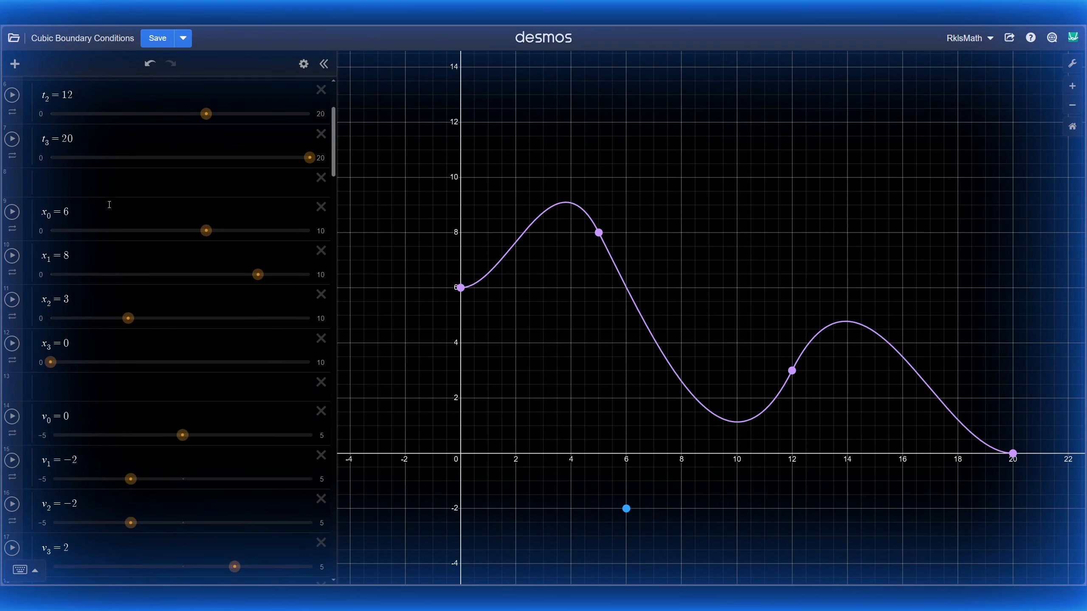
{"action": "scroll", "coordinate": [110, 209], "scroll_direction": "down", "scroll_amount": 3}
{"action": "scroll", "coordinate": [117, 279], "scroll_direction": "down", "scroll_amount": 3}
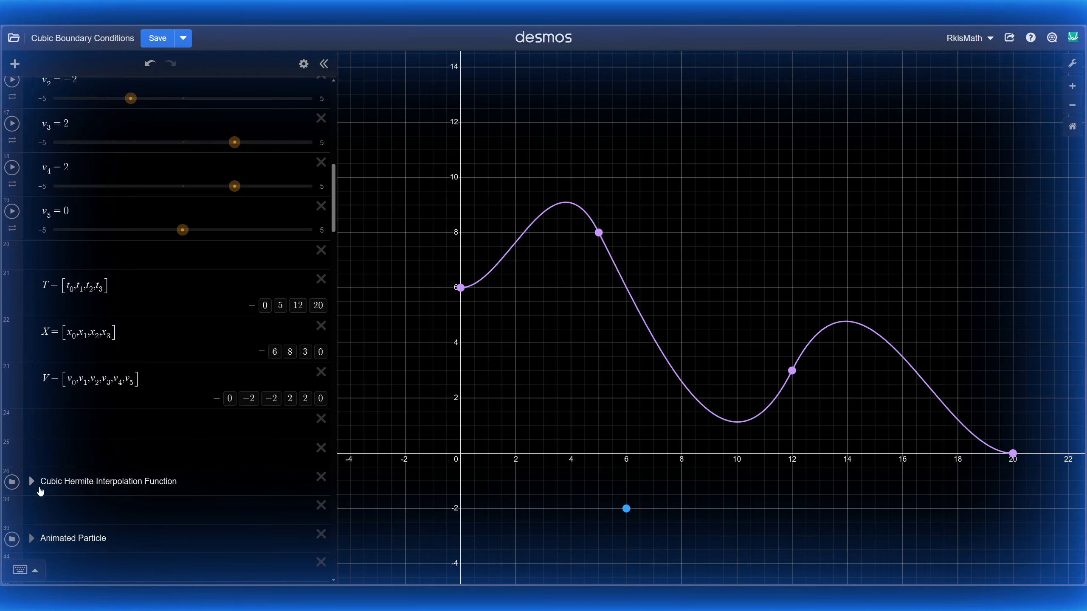
{"action": "left_click", "coordinate": [40, 489]}
{"action": "scroll", "coordinate": [128, 373], "scroll_direction": "down", "scroll_amount": 5}
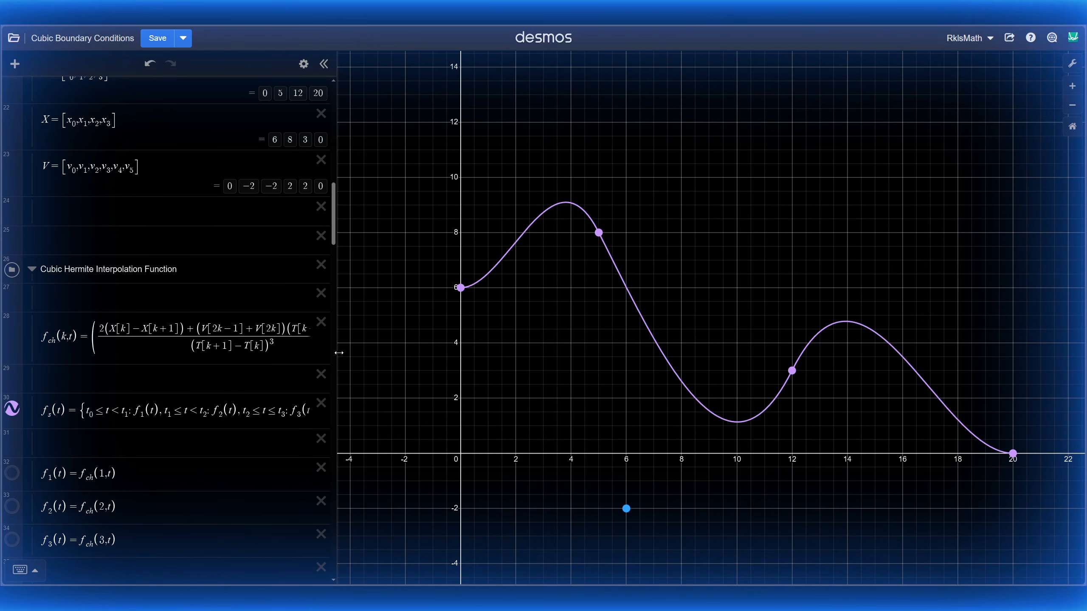
Step: Widen the expression list to read the full f_ch and piecewise f_s(t) formulas, then restore the graph
{"action": "left_click_drag", "start_coordinate": [339, 353], "coordinate": [991, 383]}
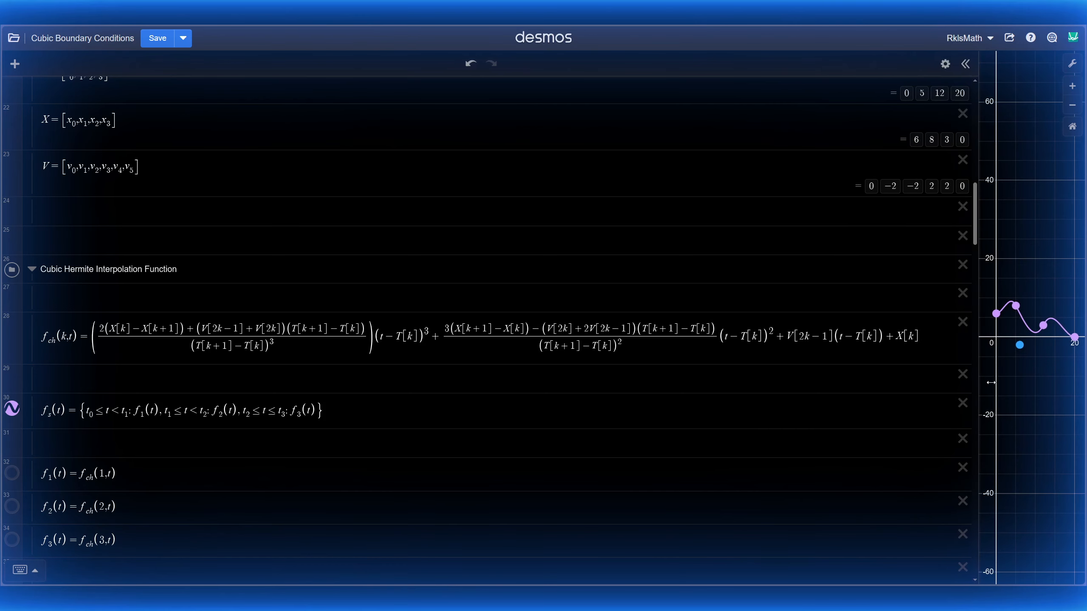
{"action": "scroll", "coordinate": [360, 266], "scroll_direction": "down", "scroll_amount": 3}
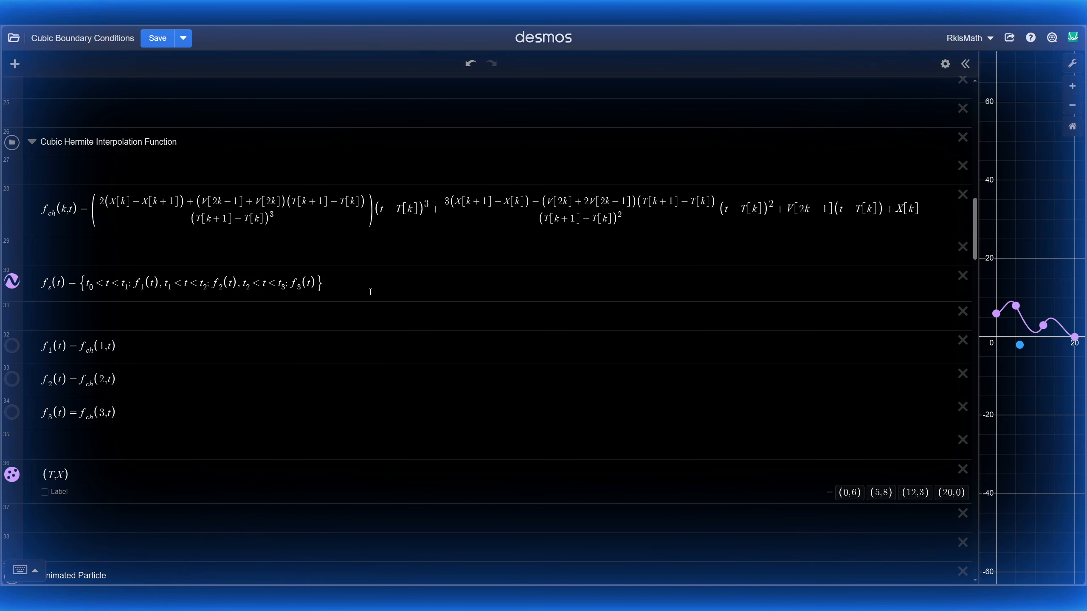
{"action": "left_click", "coordinate": [365, 284]}
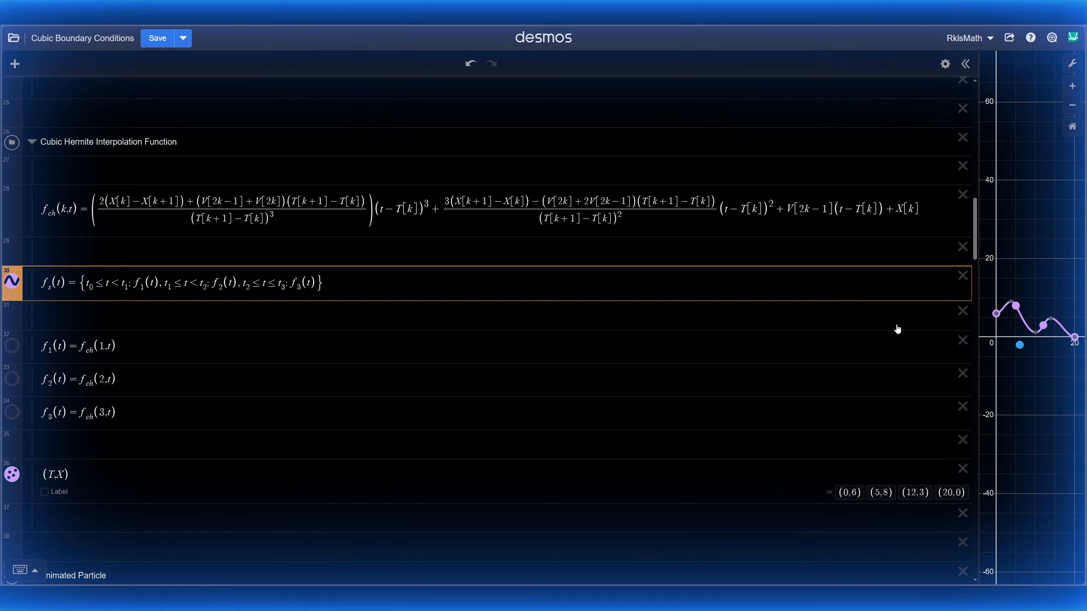
{"action": "left_click_drag", "start_coordinate": [978, 338], "coordinate": [355, 353]}
{"action": "left_click", "coordinate": [409, 364]}
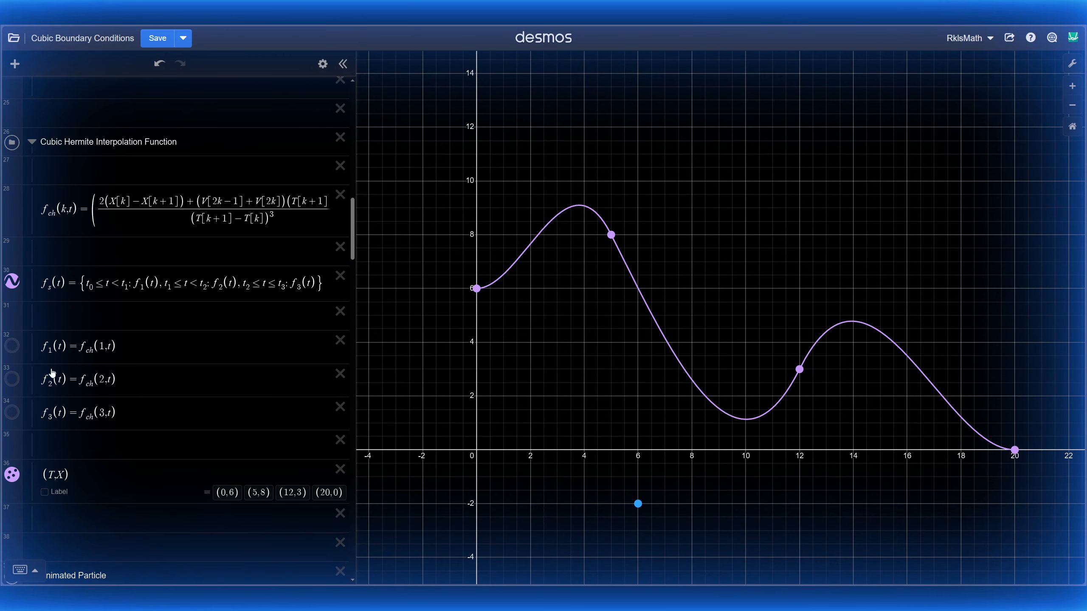
{"action": "left_click", "coordinate": [12, 346]}
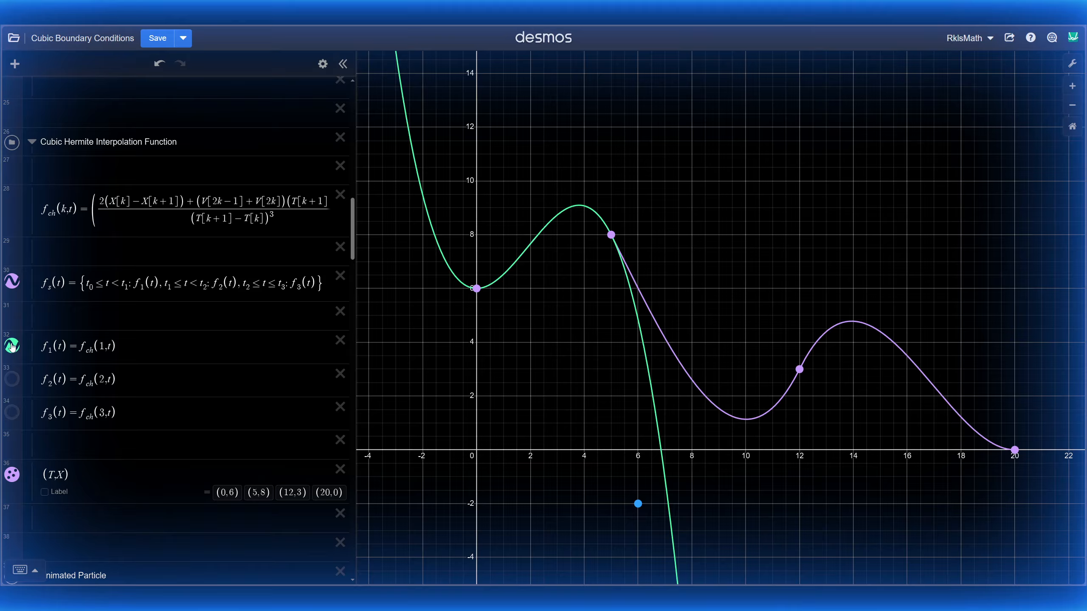
{"action": "left_click", "coordinate": [12, 346]}
{"action": "left_click", "coordinate": [12, 383]}
{"action": "left_click", "coordinate": [12, 382]}
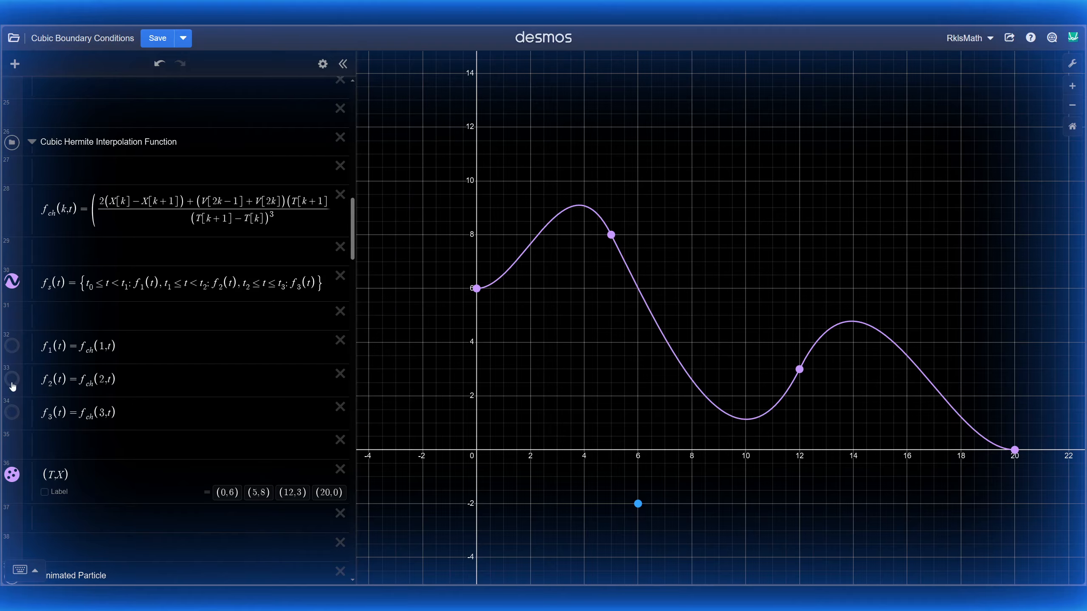
{"action": "left_click", "coordinate": [12, 413]}
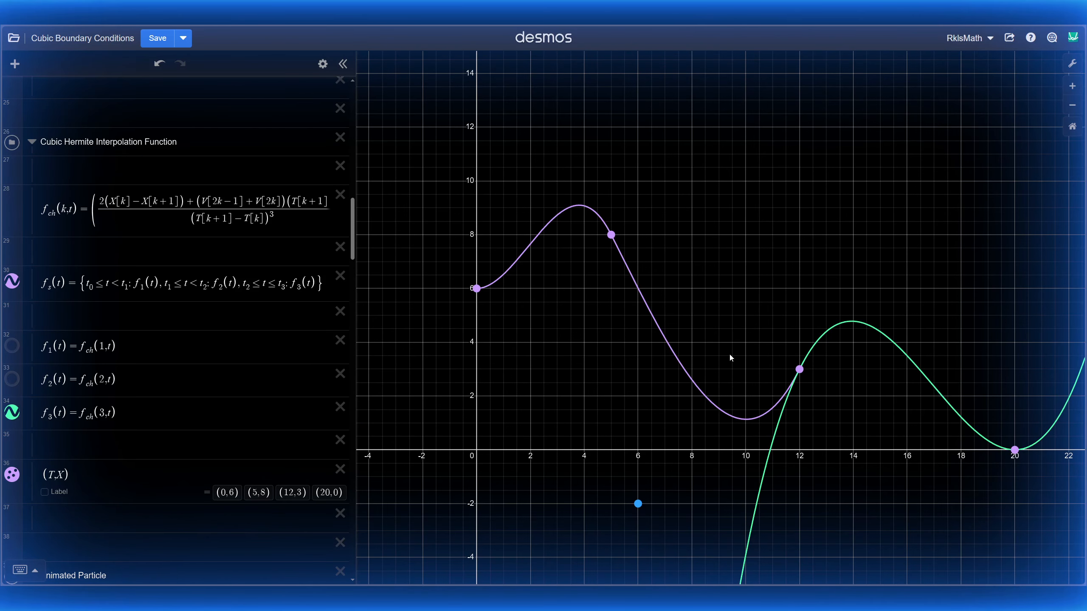
{"action": "scroll", "coordinate": [729, 353], "scroll_direction": "down", "scroll_amount": 3}
{"action": "left_click_drag", "start_coordinate": [817, 415], "coordinate": [789, 388]}
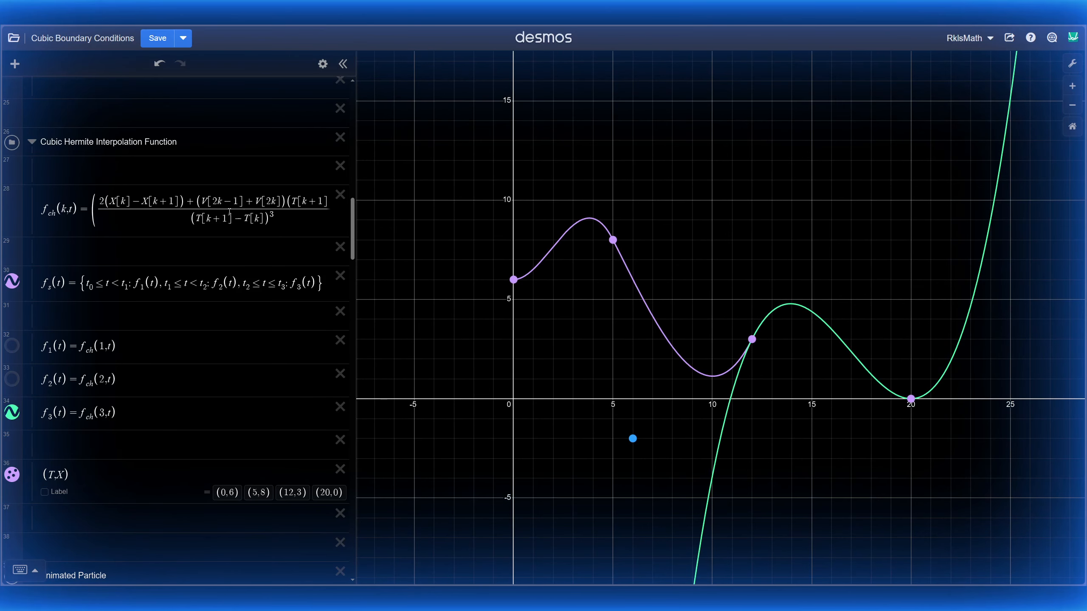
{"action": "left_click", "coordinate": [11, 412]}
{"action": "left_click", "coordinate": [100, 477]}
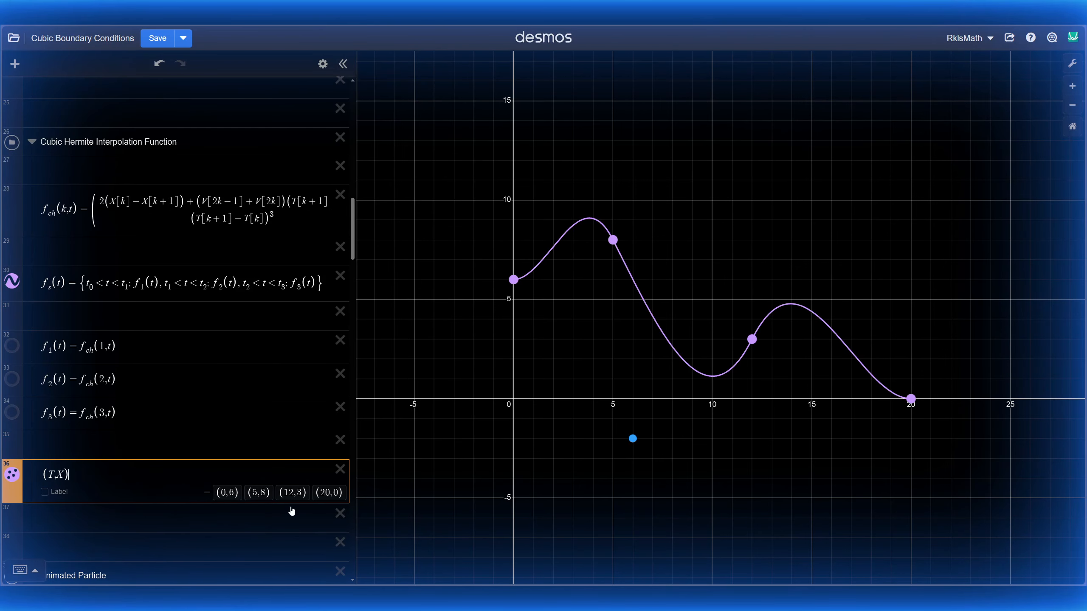
Step: Collapse Cubic Hermite, expand Animated Particle, and start animating t_m, then reset it to 0
{"action": "left_click", "coordinate": [32, 142]}
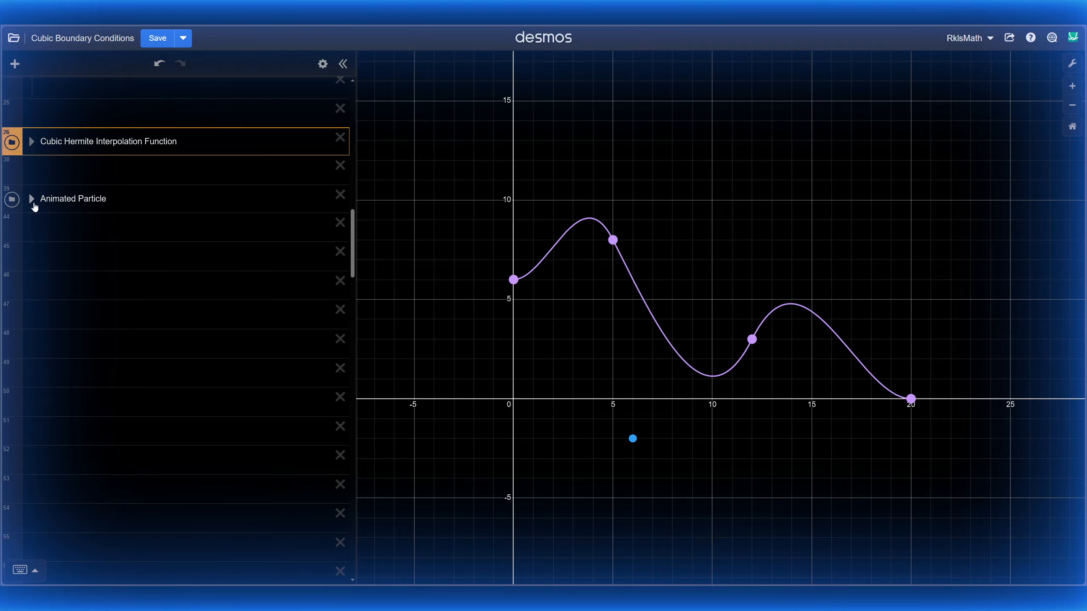
{"action": "left_click", "coordinate": [32, 199]}
{"action": "scroll", "coordinate": [644, 470], "scroll_direction": "up", "scroll_amount": 3}
{"action": "left_click_drag", "start_coordinate": [706, 471], "coordinate": [648, 483]}
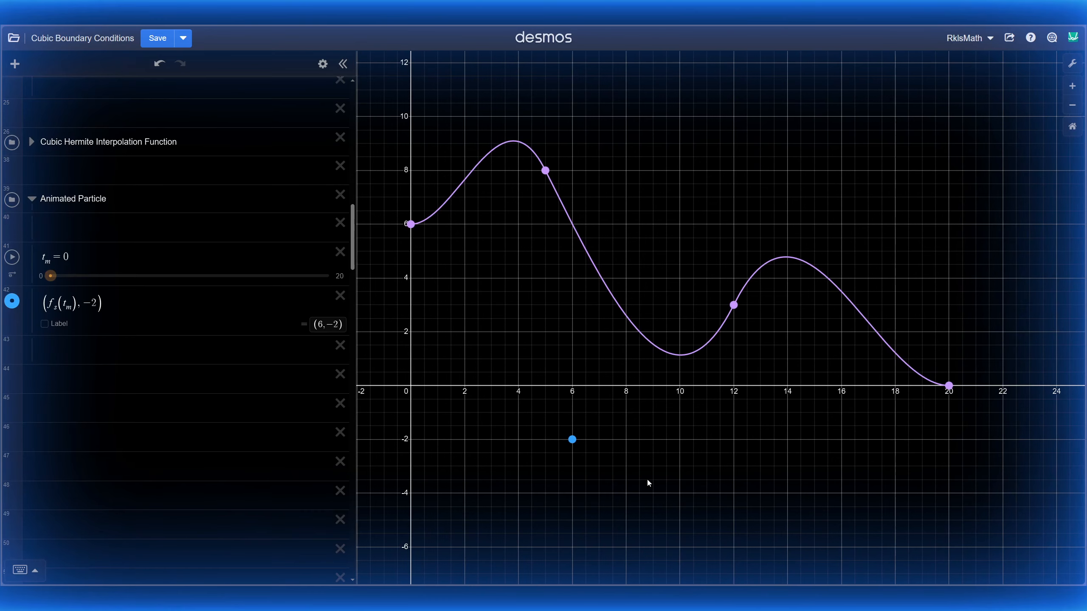
{"action": "left_click", "coordinate": [13, 259]}
{"action": "left_click_drag", "start_coordinate": [328, 275], "coordinate": [17, 296]}
Step: Inspect t_m's 0–20 range with step .001 and slow down its animation speed
{"action": "left_click", "coordinate": [107, 261]}
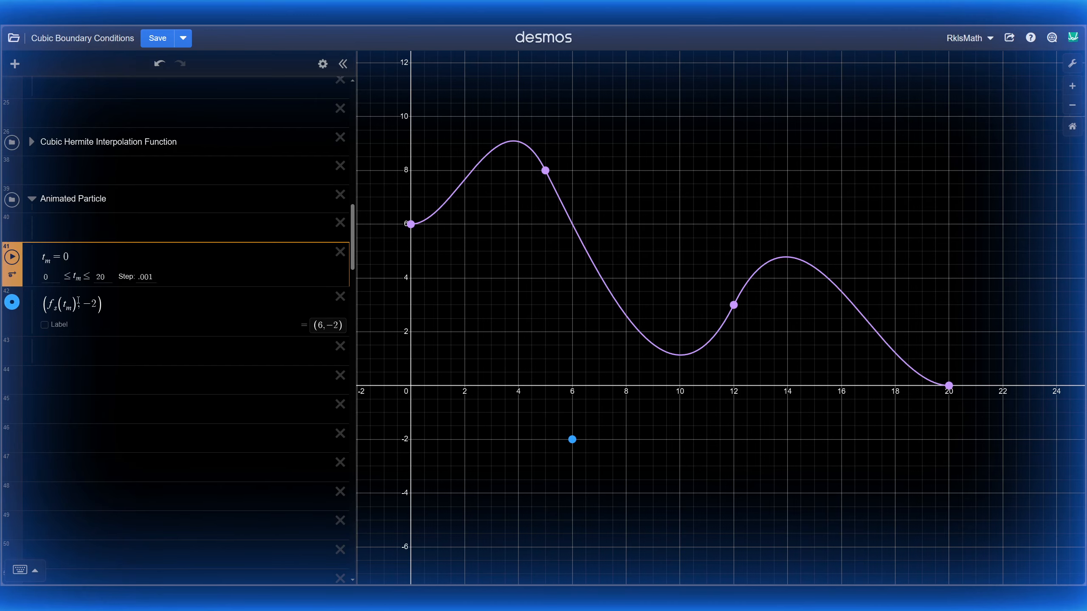
{"action": "left_click", "coordinate": [13, 274]}
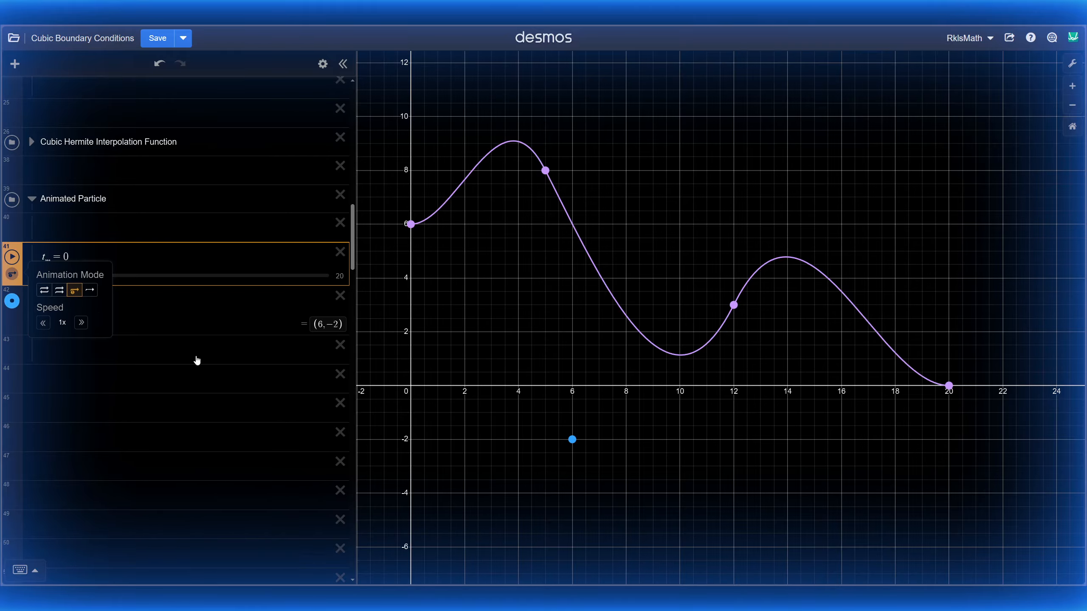
{"action": "left_click", "coordinate": [91, 253]}
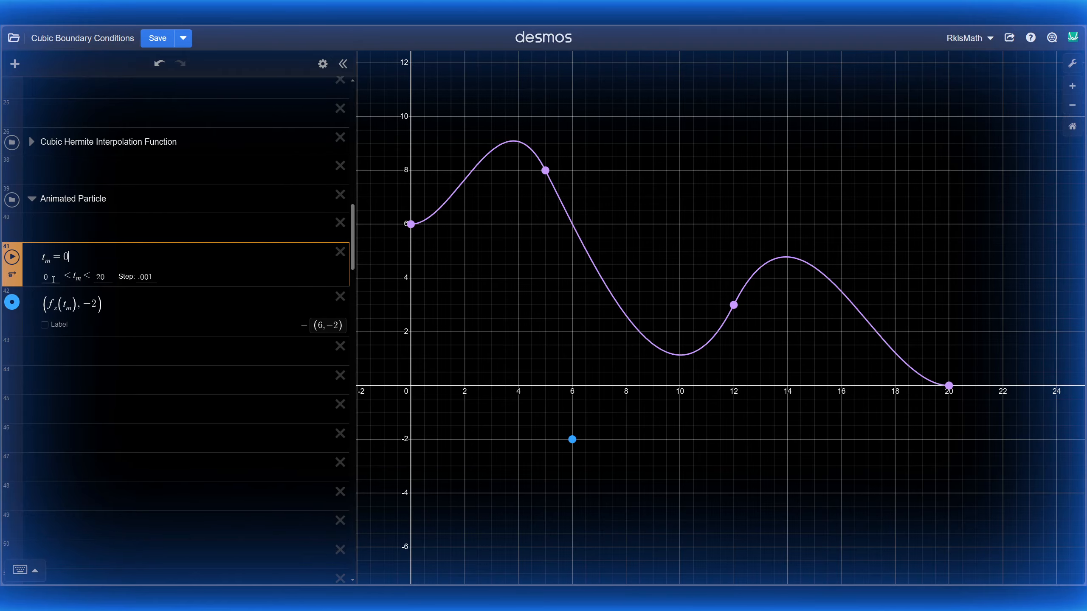
{"action": "left_click", "coordinate": [105, 276]}
{"action": "left_click", "coordinate": [12, 273]}
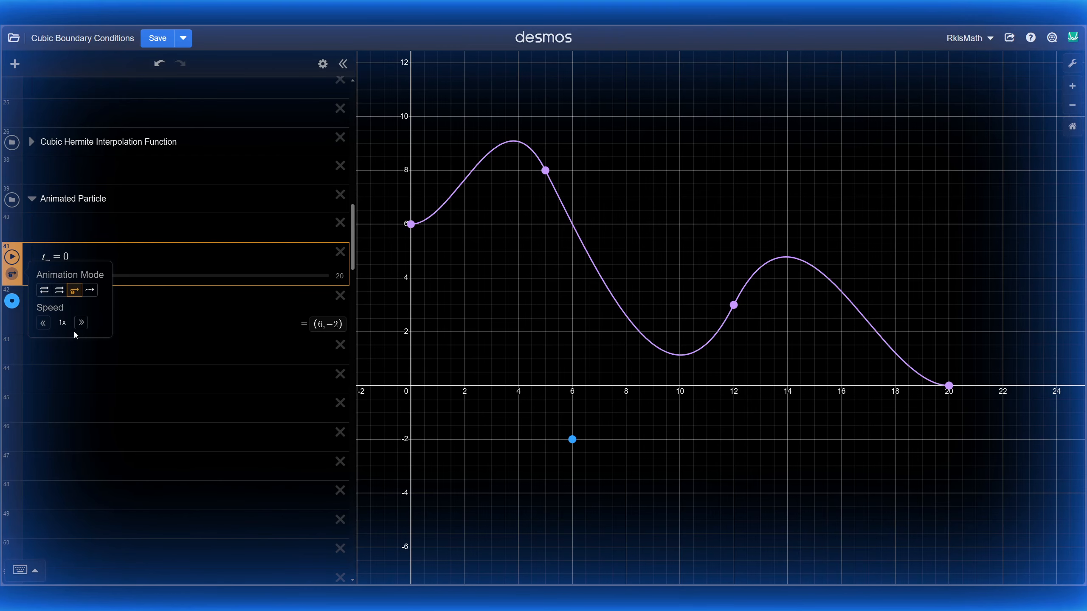
{"action": "left_click", "coordinate": [43, 322]}
{"action": "left_click", "coordinate": [43, 323]}
{"action": "left_click", "coordinate": [43, 323]}
{"action": "left_click", "coordinate": [43, 323]}
{"action": "left_click", "coordinate": [479, 317]}
Step: Pause the particle at t_m = 4.635, return the speed to 1x, and show endpoint (20, 0)
{"action": "left_click", "coordinate": [12, 257]}
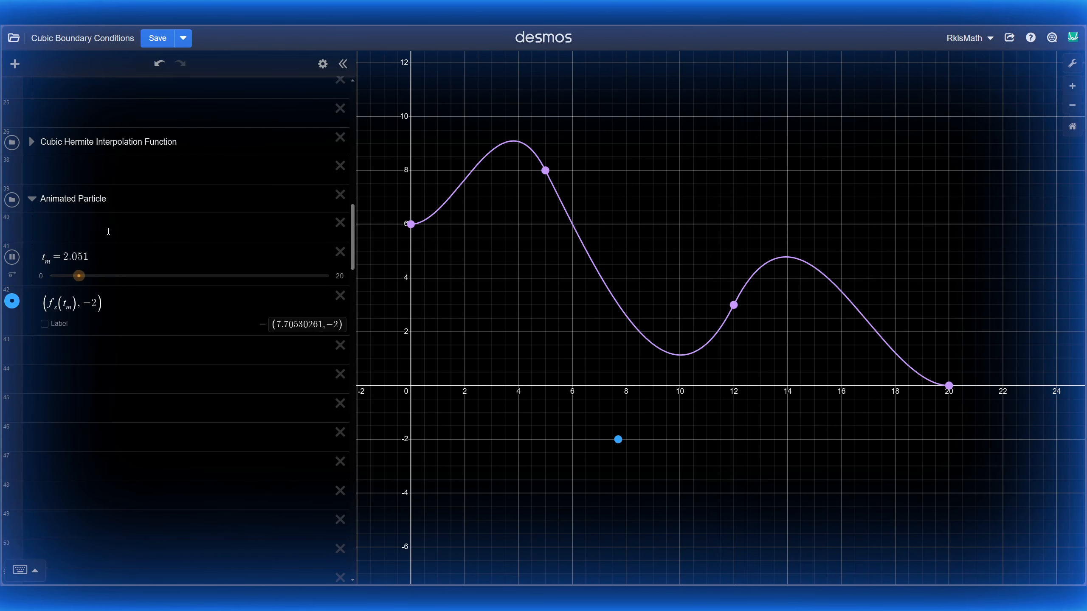
{"action": "left_click", "coordinate": [12, 257]}
{"action": "left_click", "coordinate": [12, 274]}
{"action": "left_click", "coordinate": [81, 322]}
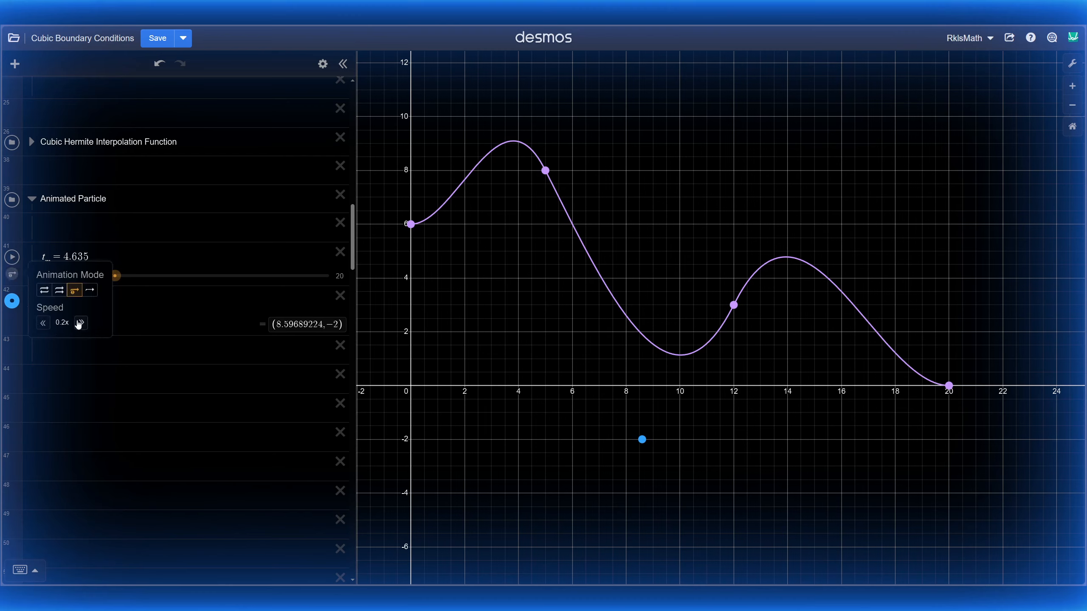
{"action": "left_click", "coordinate": [81, 322]}
{"action": "left_click", "coordinate": [81, 323]}
{"action": "left_click", "coordinate": [81, 323]}
{"action": "left_click", "coordinate": [81, 322]}
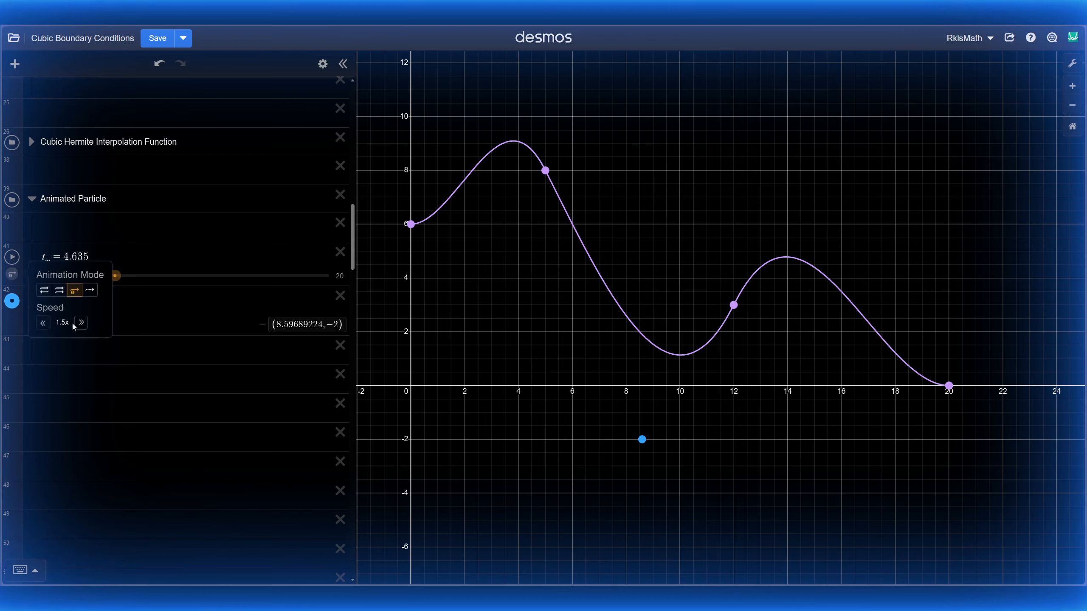
{"action": "left_click", "coordinate": [44, 322]}
{"action": "left_click", "coordinate": [163, 251]}
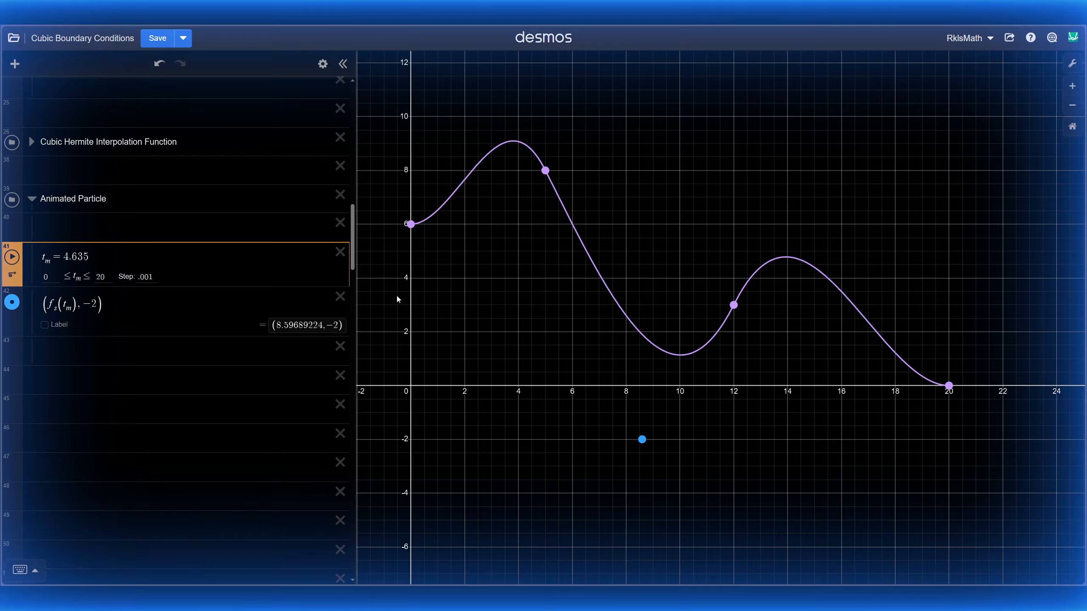
{"action": "left_click", "coordinate": [949, 385]}
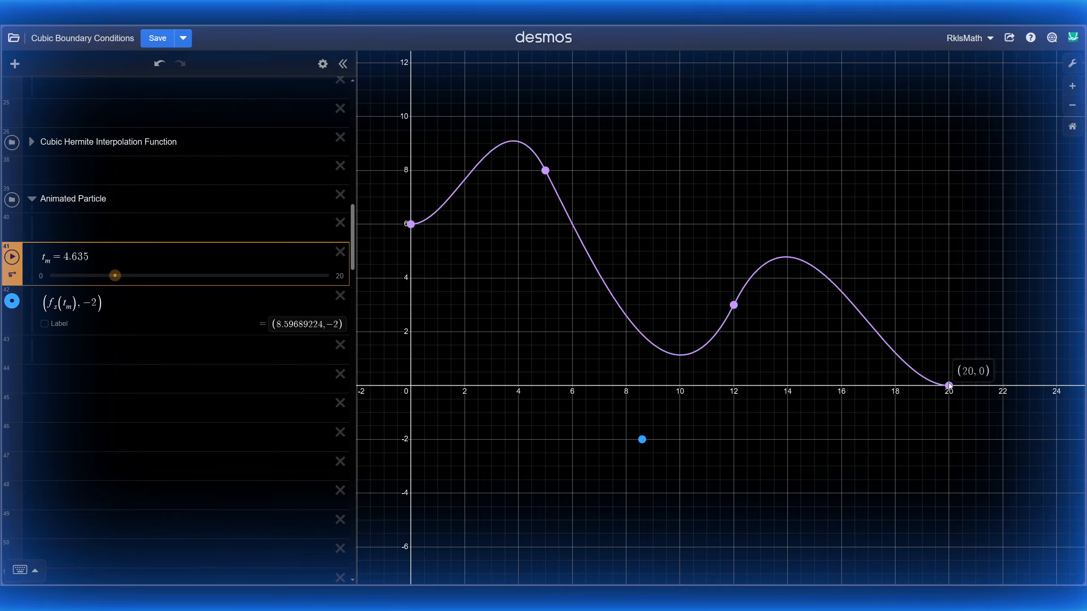
Step: Set the second point's time t₁ to 7 and the third point's time t₂ to 15
{"action": "scroll", "coordinate": [146, 299], "scroll_direction": "up", "scroll_amount": 15}
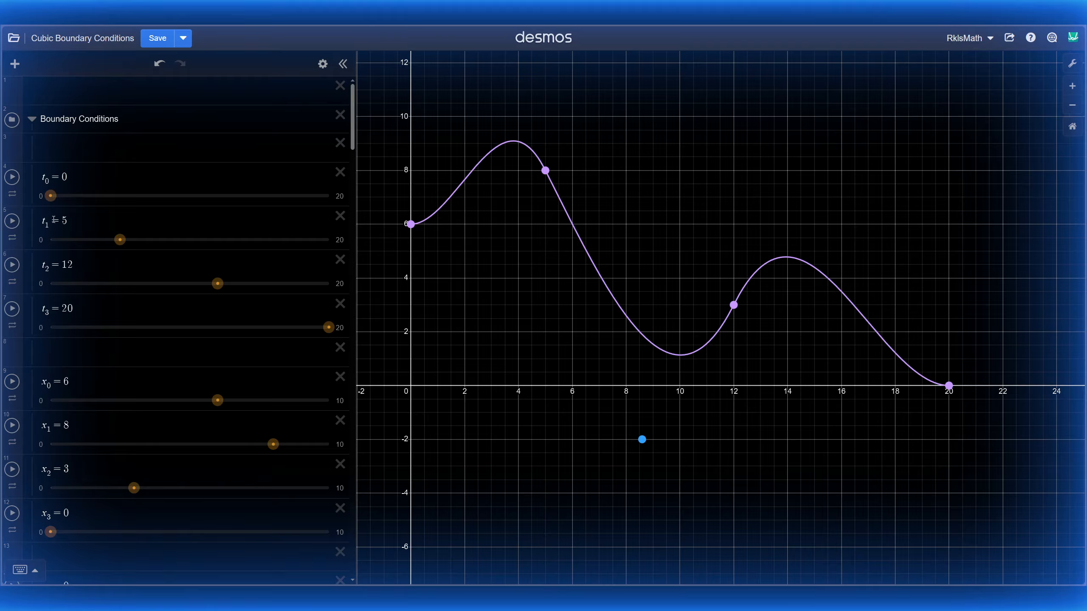
{"action": "mouse_move", "coordinate": [50, 196]}
{"action": "left_mouse_down"}
{"action": "mouse_move", "coordinate": [111, 204]}
{"action": "mouse_move", "coordinate": [38, 210]}
{"action": "left_mouse_up"}
{"action": "left_click_drag", "start_coordinate": [120, 246], "coordinate": [136, 248]}
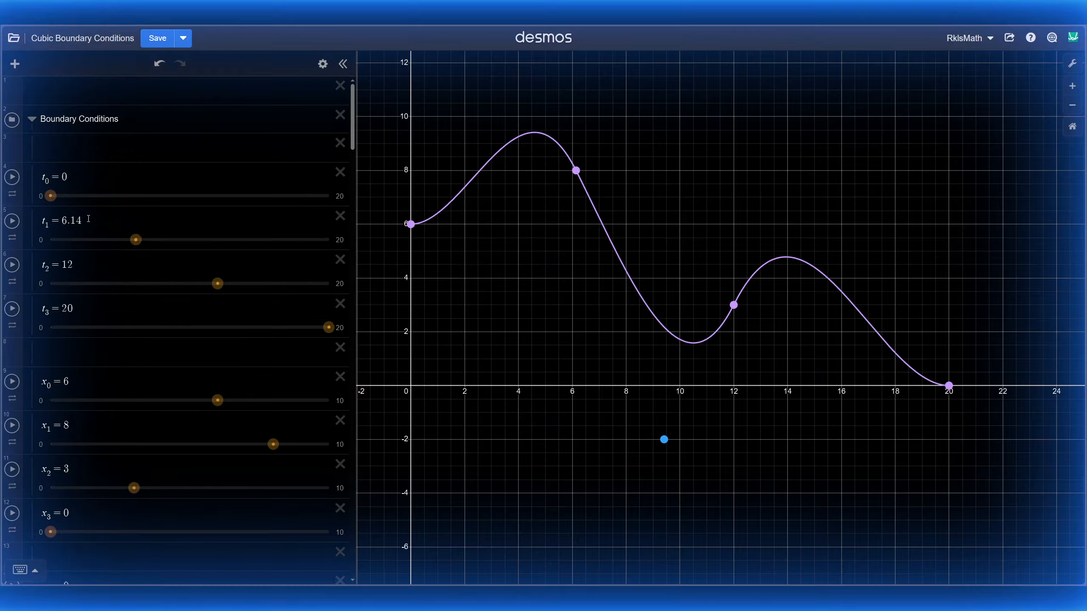
{"action": "left_click", "coordinate": [90, 219]}
{"action": "key", "text": "BackSpace"}
{"action": "key", "text": "BackSpace"}
{"action": "key", "text": "BackSpace"}
{"action": "key", "text": "BackSpace"}
{"action": "type", "text": "7"}
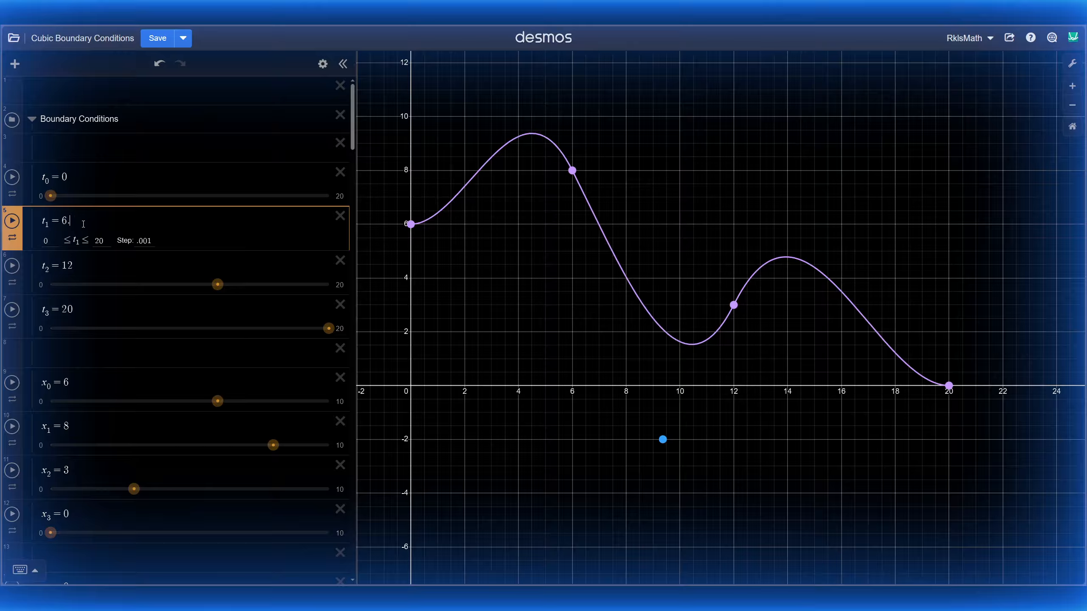
{"action": "left_click", "coordinate": [93, 276]}
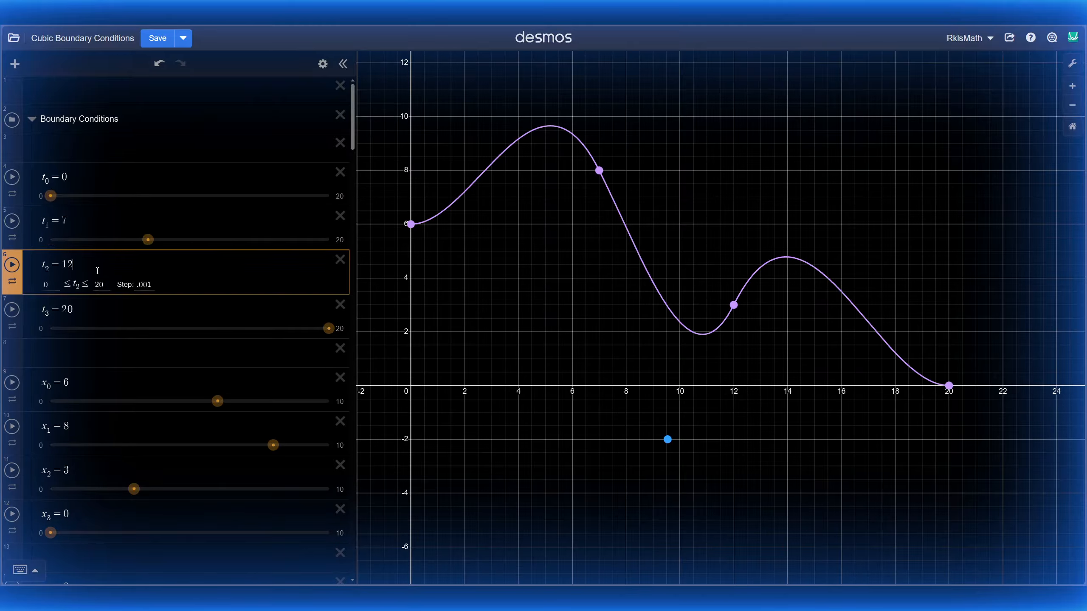
{"action": "key", "text": "BackSpace"}
{"action": "type", "text": "5"}
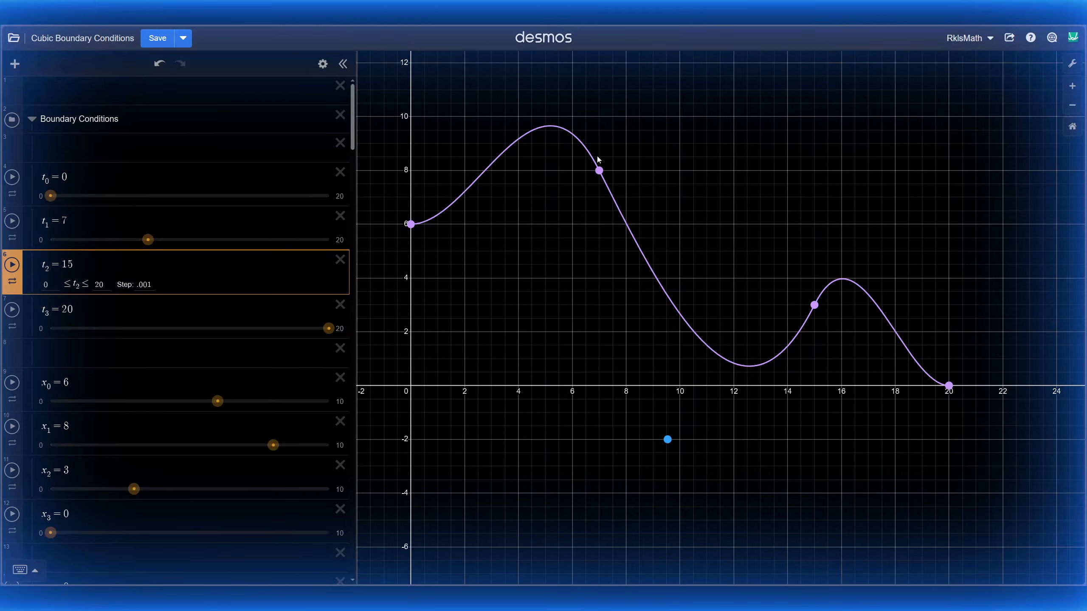
Step: Raise the first point x₀ to 10, set x₂ to 1, and clear the old x₃ value
{"action": "scroll", "coordinate": [182, 287], "scroll_direction": "down", "scroll_amount": 3}
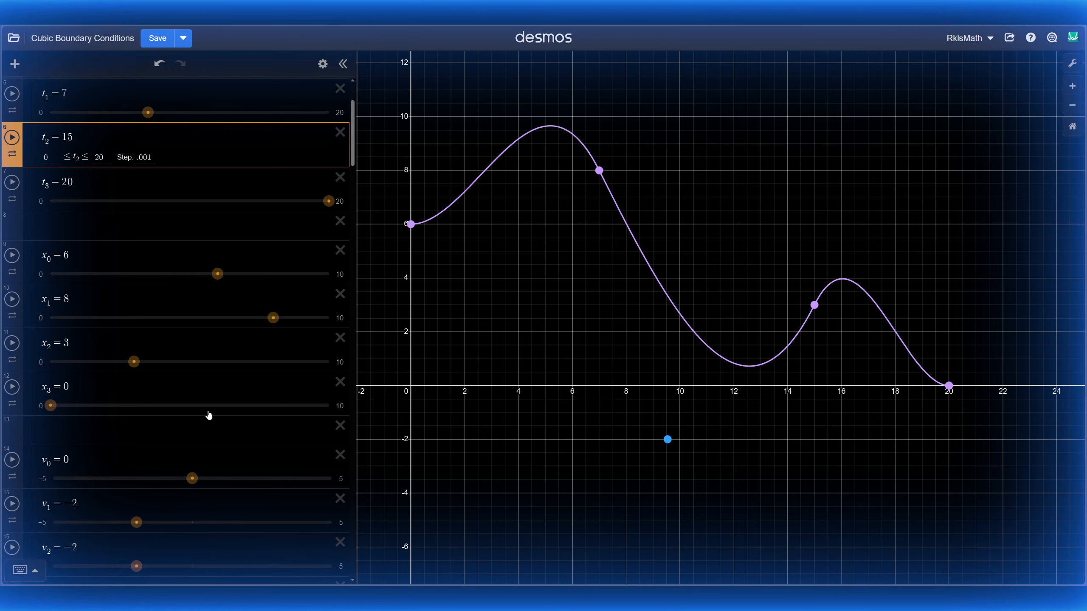
{"action": "scroll", "coordinate": [177, 342], "scroll_direction": "down", "scroll_amount": 1}
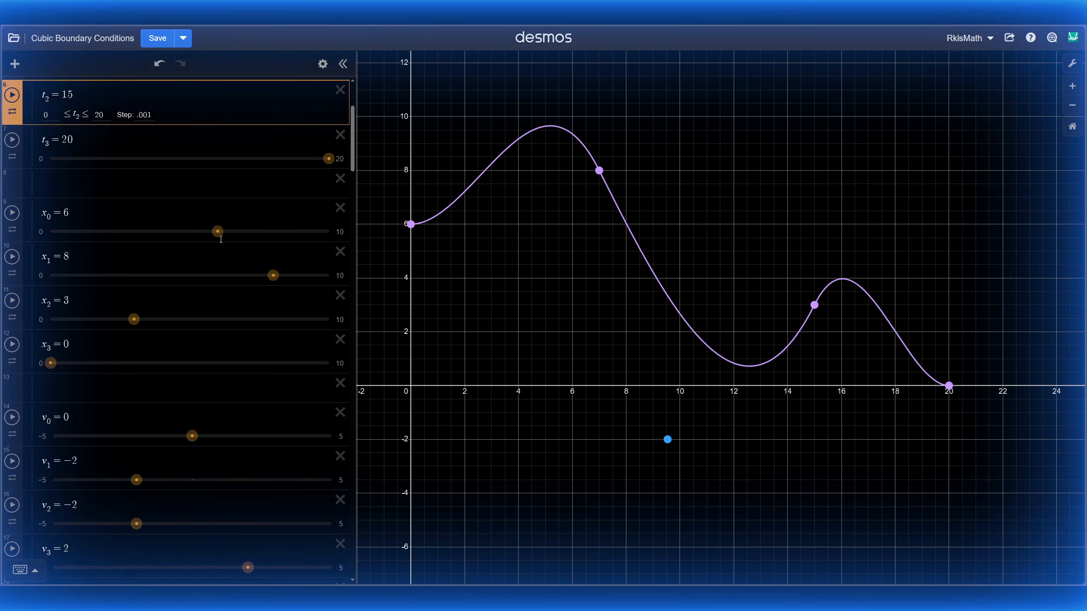
{"action": "left_click_drag", "start_coordinate": [219, 231], "coordinate": [361, 231]}
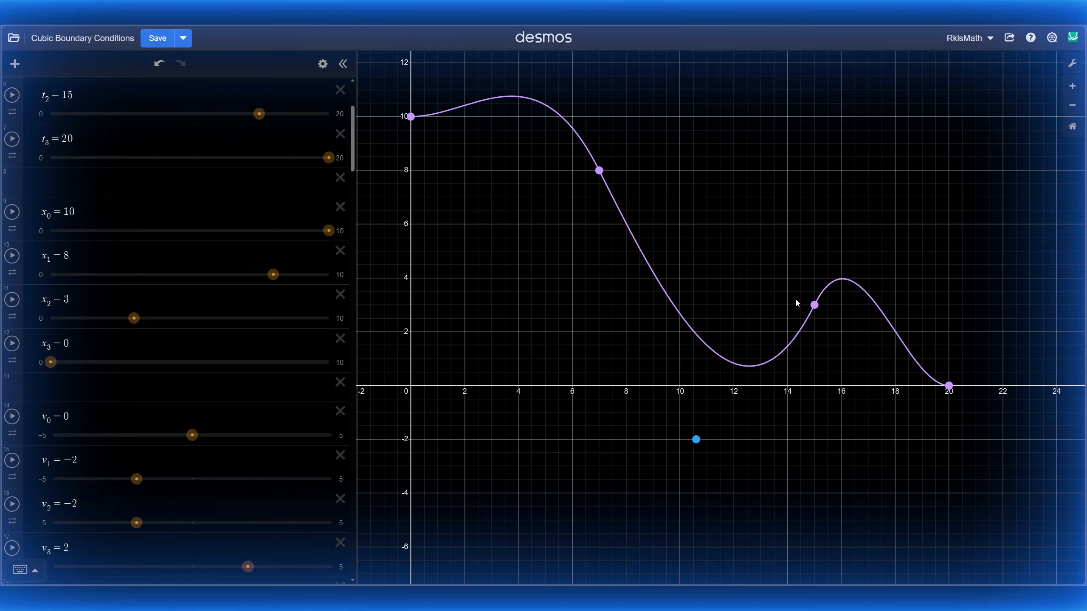
{"action": "left_click", "coordinate": [107, 300]}
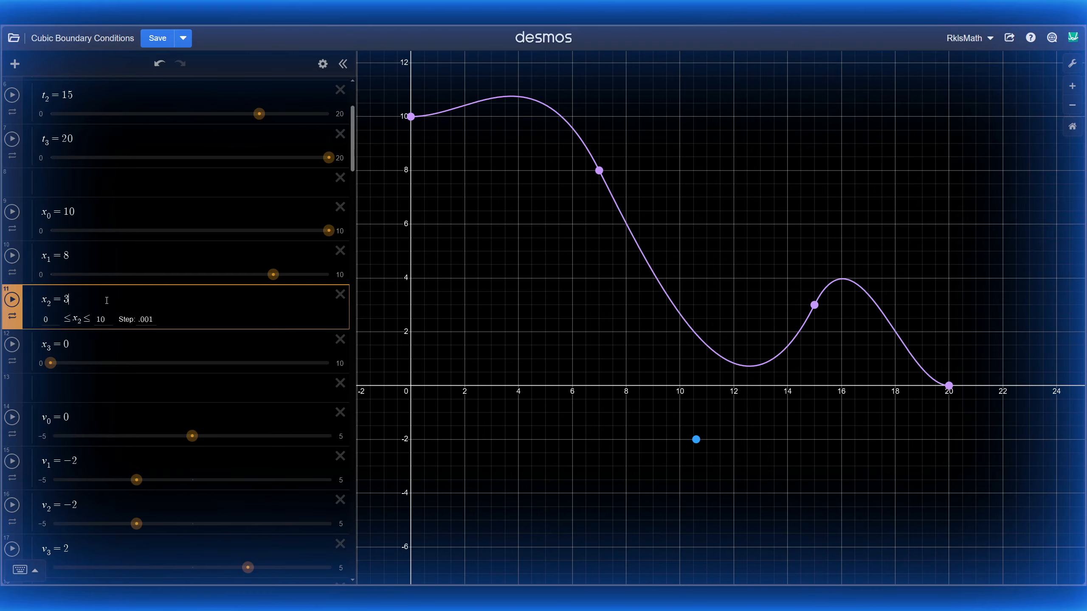
{"action": "key", "text": "BackSpace"}
{"action": "type", "text": "1"}
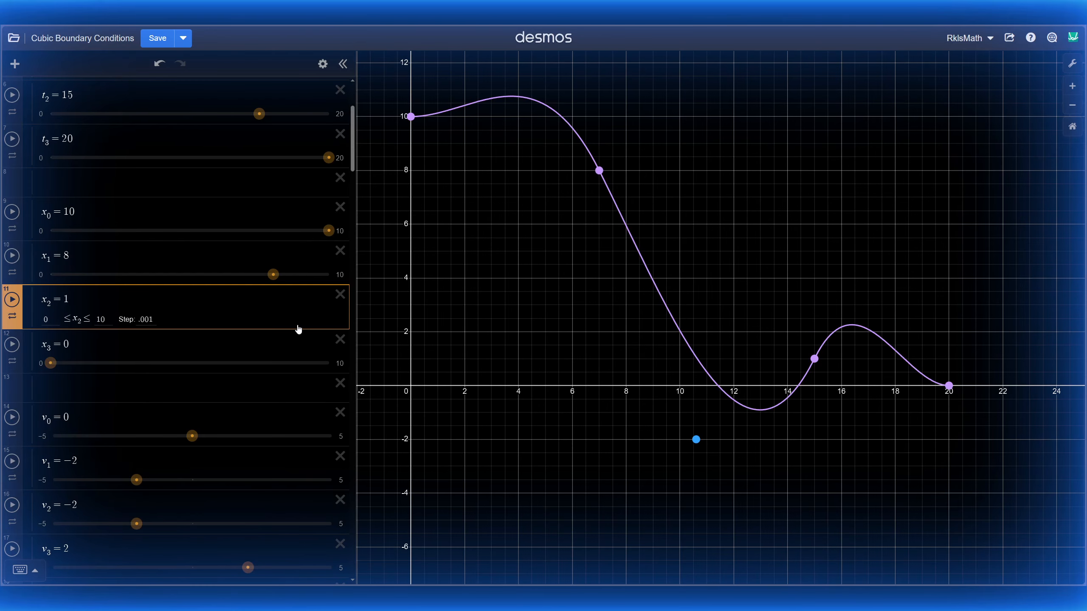
{"action": "left_click", "coordinate": [86, 339]}
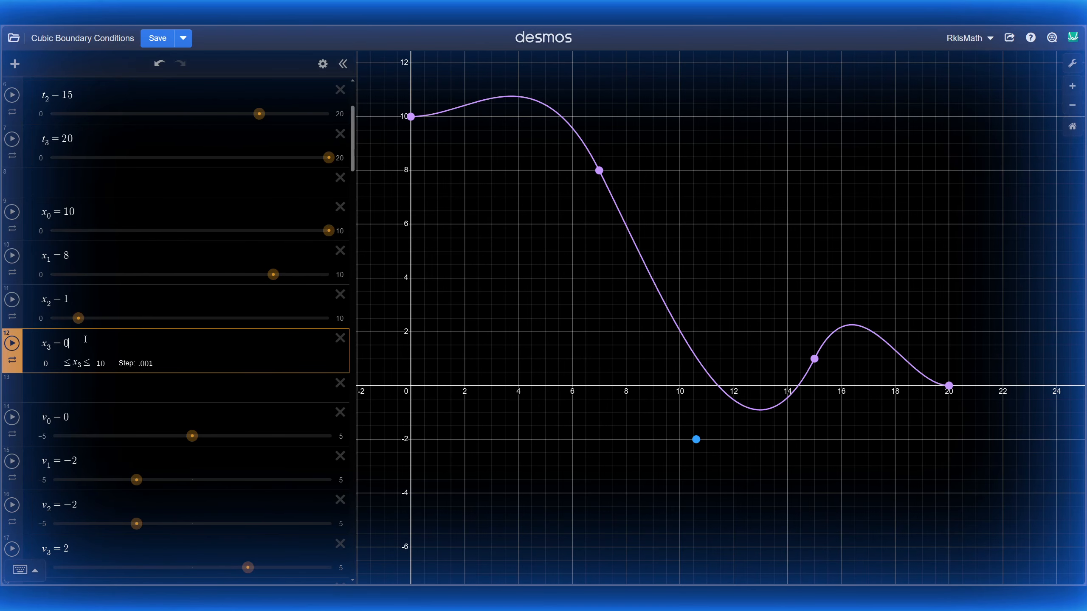
{"action": "key", "text": "BackSpace"}
Step: Enter x₃ = 5, reset t_m, and run the particle along the reshaped curve to t_m = 20
{"action": "type", "text": "5"}
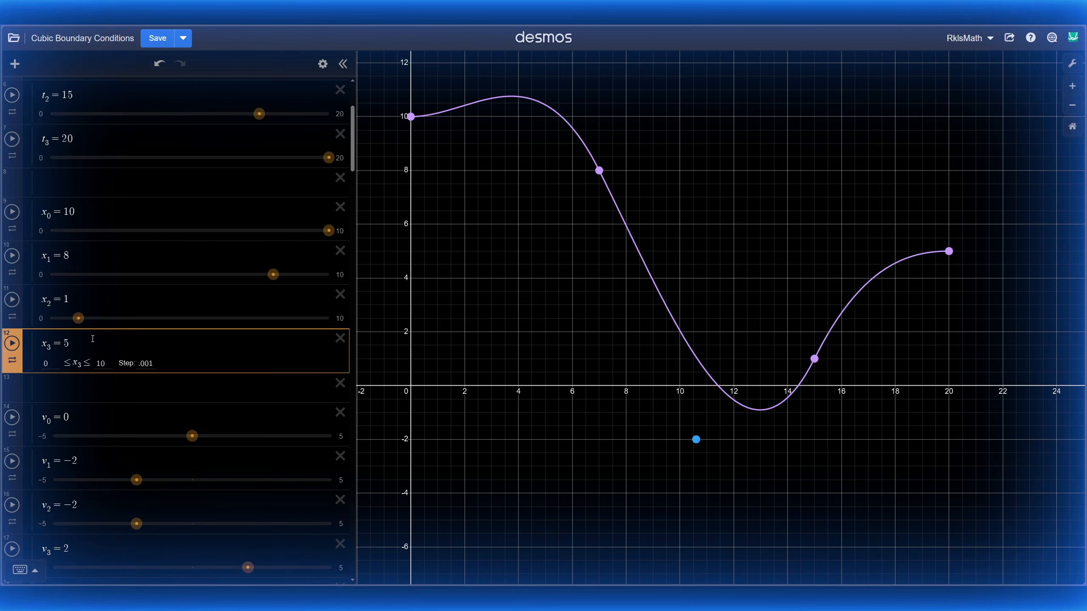
{"action": "scroll", "coordinate": [74, 380], "scroll_direction": "down", "scroll_amount": 10}
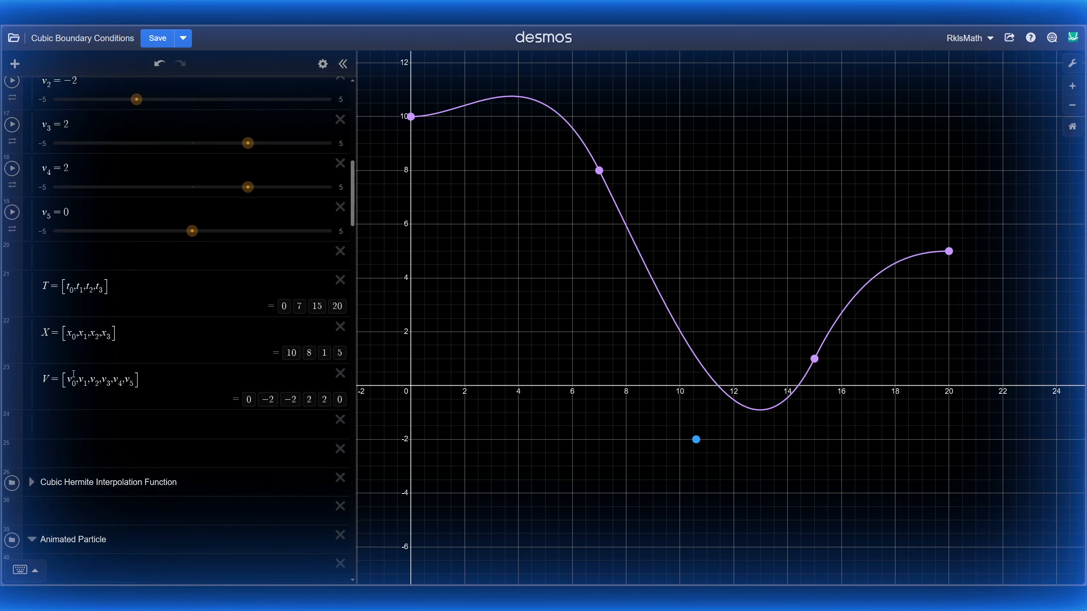
{"action": "scroll", "coordinate": [73, 377], "scroll_direction": "down", "scroll_amount": 5}
{"action": "left_click_drag", "start_coordinate": [115, 275], "coordinate": [50, 275]}
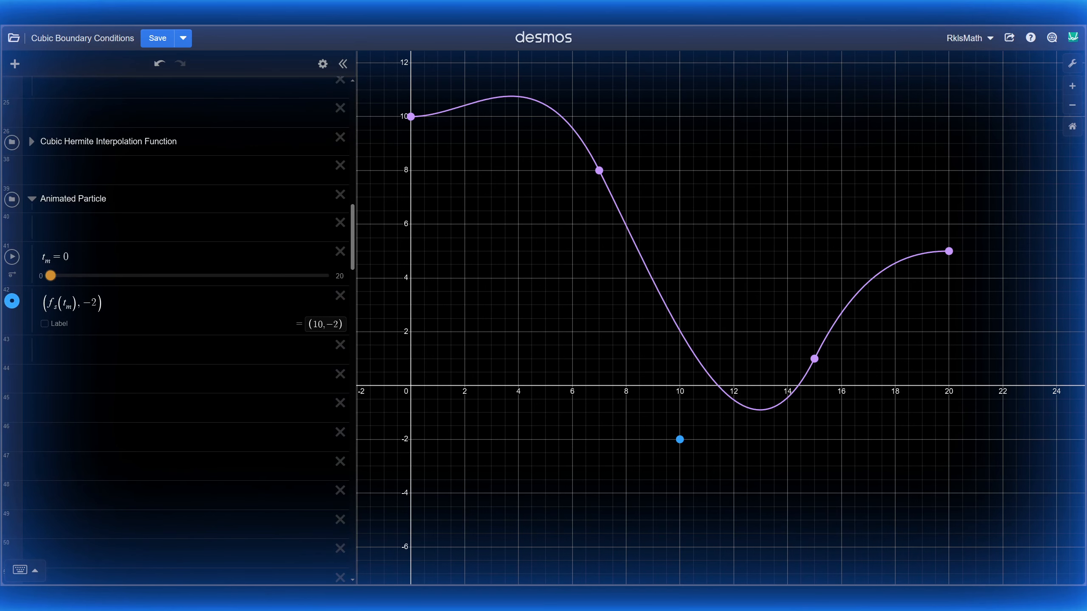
{"action": "left_click", "coordinate": [12, 260]}
{"action": "left_click_drag", "start_coordinate": [578, 321], "coordinate": [606, 337]}
{"action": "scroll", "coordinate": [142, 287], "scroll_direction": "up", "scroll_amount": 10}
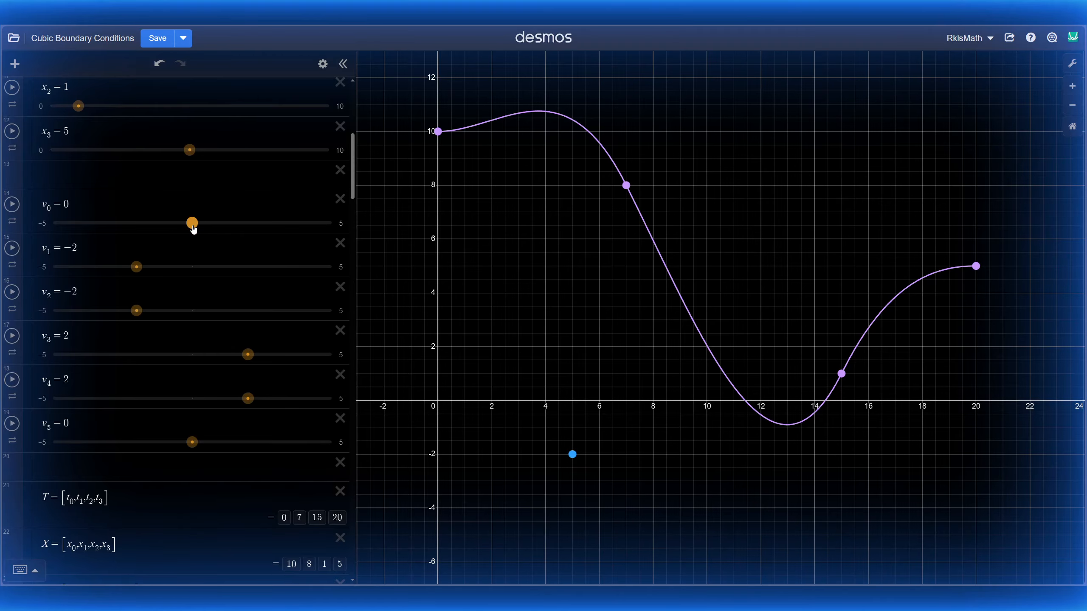
Step: Increase the starting slope v₀ to 1.8 and check the v₁ and v₂ slider limits
{"action": "left_click_drag", "start_coordinate": [193, 226], "coordinate": [243, 234]}
{"action": "left_click_drag", "start_coordinate": [581, 215], "coordinate": [588, 243]}
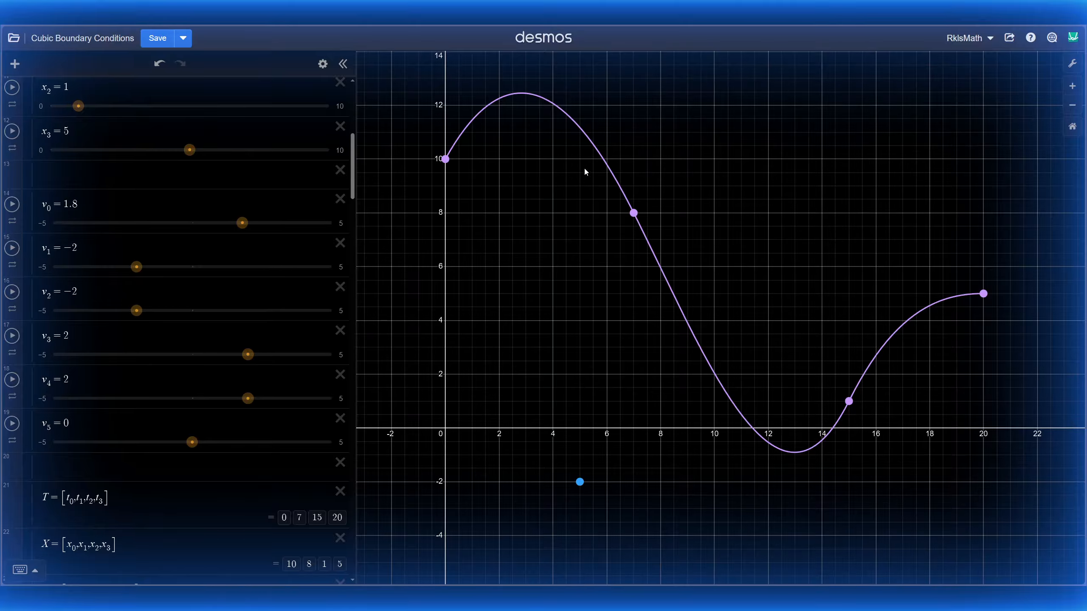
{"action": "left_click", "coordinate": [174, 246]}
{"action": "left_click", "coordinate": [127, 291]}
{"action": "left_click", "coordinate": [105, 247]}
{"action": "left_click", "coordinate": [98, 293]}
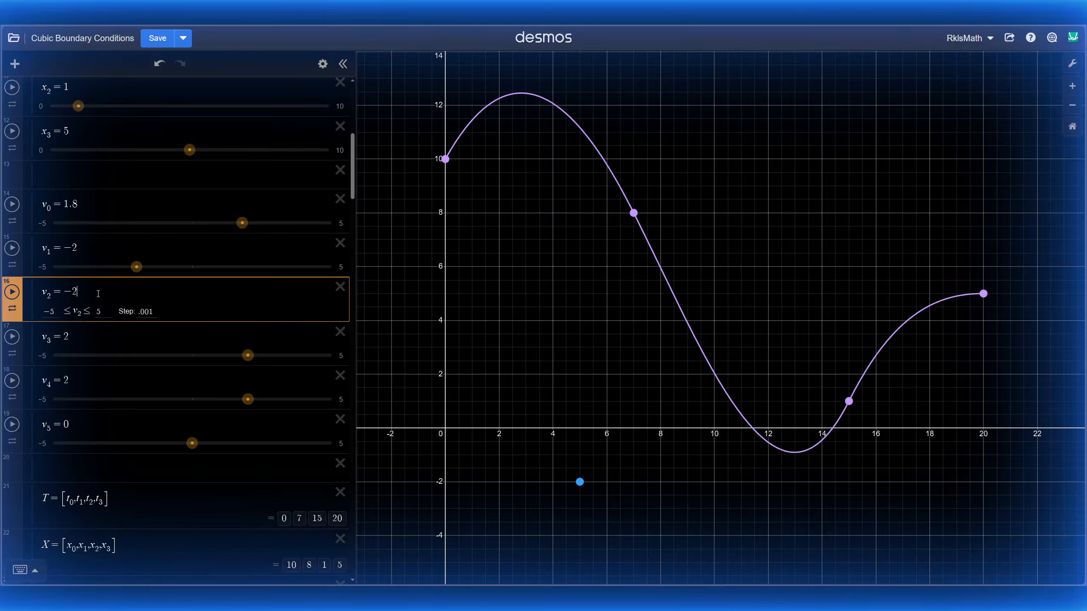
{"action": "left_click", "coordinate": [427, 303]}
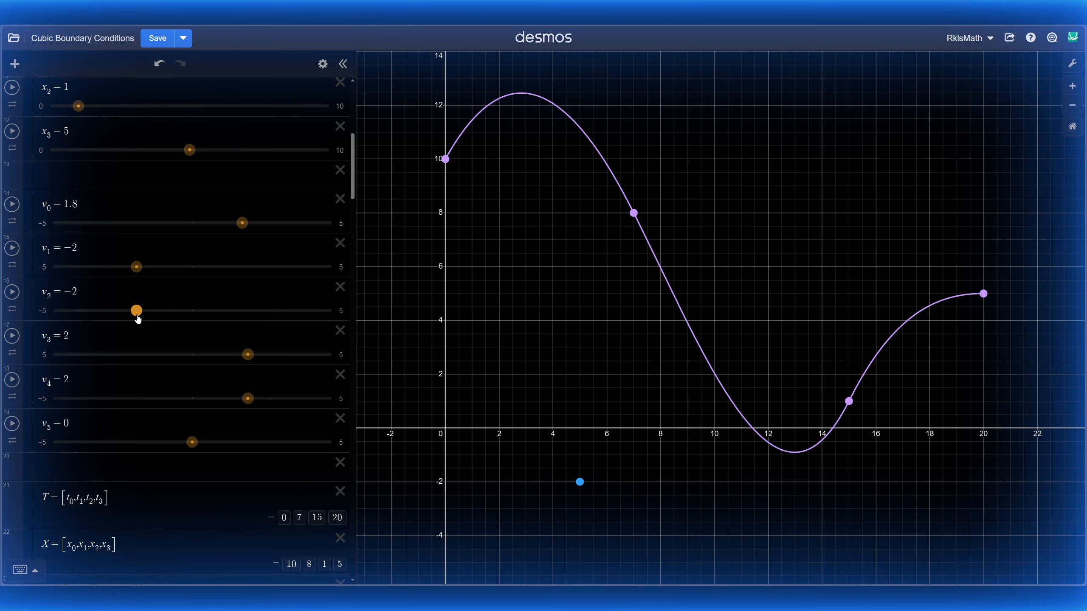
Step: Set slopes v₂ = 3, v₄ = −4.46 and v₅ = −3.24, making the curve dip after (15, 1)
{"action": "left_click_drag", "start_coordinate": [137, 315], "coordinate": [277, 306]}
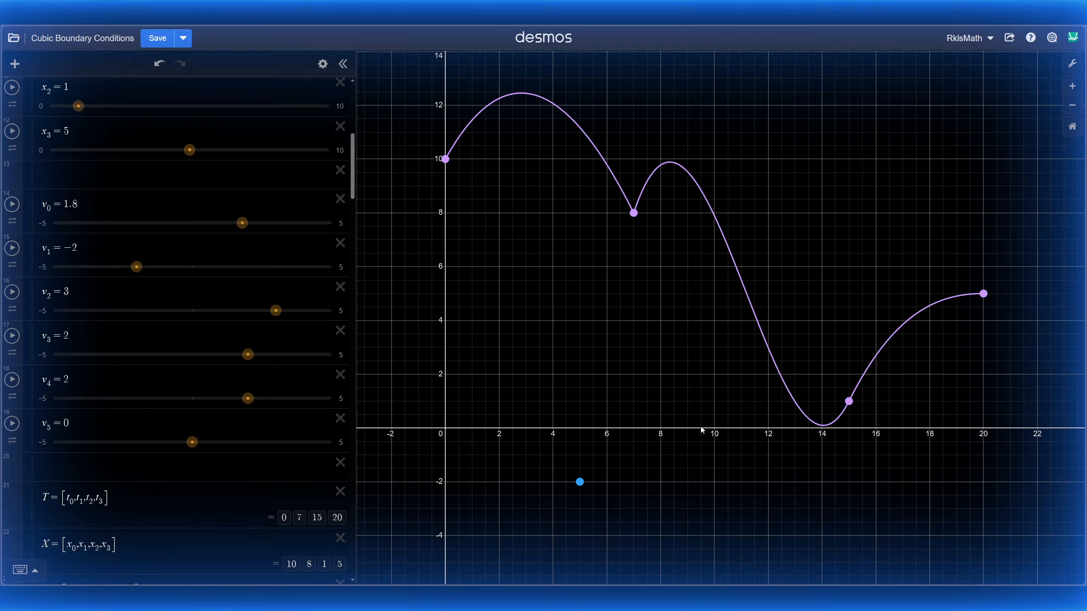
{"action": "left_click_drag", "start_coordinate": [247, 399], "coordinate": [71, 439]}
{"action": "left_click_drag", "start_coordinate": [193, 445], "coordinate": [163, 458]}
{"action": "left_click_drag", "start_coordinate": [99, 468], "coordinate": [102, 468]}
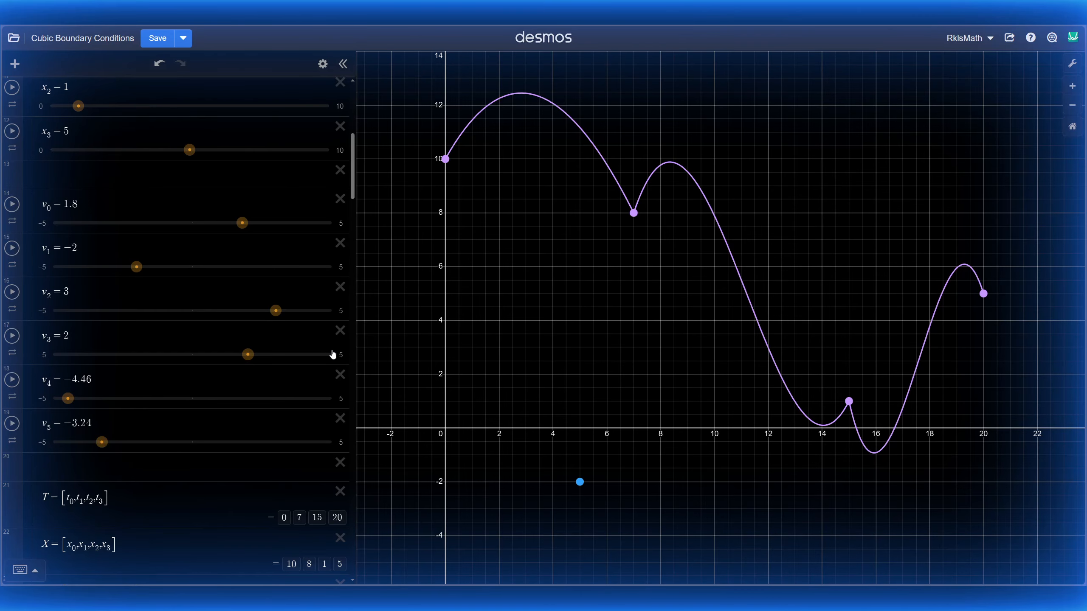
{"action": "left_click_drag", "start_coordinate": [554, 360], "coordinate": [549, 372]}
Step: Reset t_m to 0, replay the particle to t_m = 20, and reframe to show the whole curve
{"action": "scroll", "coordinate": [79, 338], "scroll_direction": "down", "scroll_amount": 8}
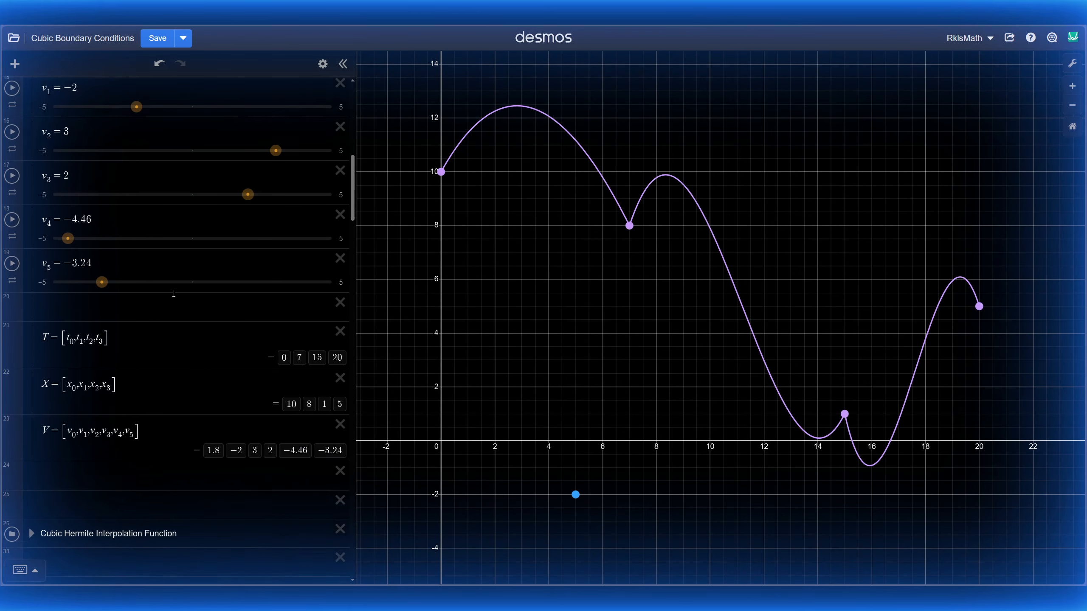
{"action": "scroll", "coordinate": [86, 334], "scroll_direction": "down", "scroll_amount": 8}
{"action": "scroll", "coordinate": [90, 333], "scroll_direction": "up", "scroll_amount": 6}
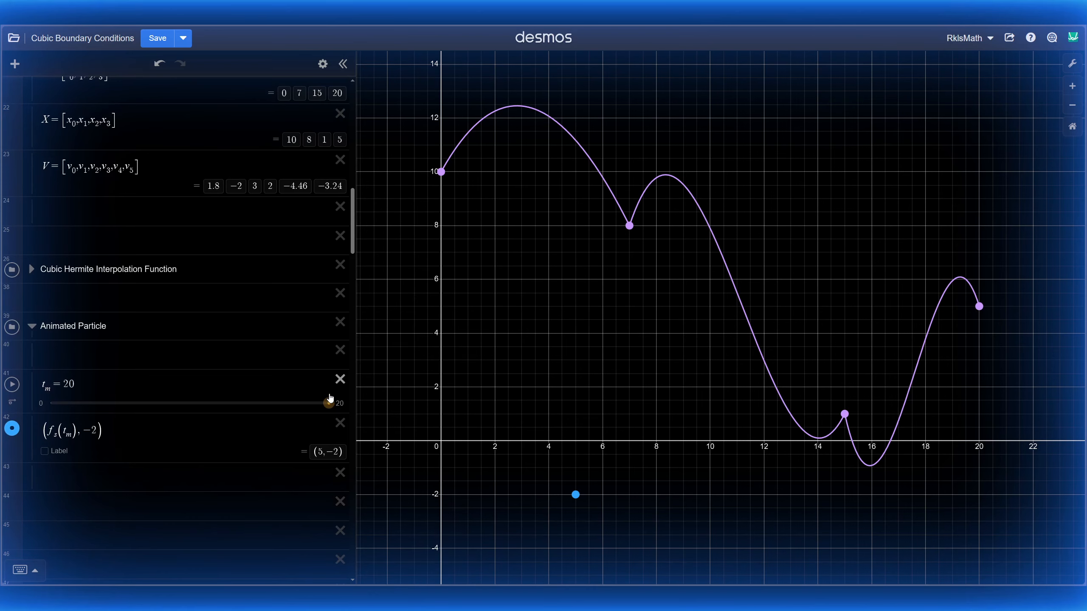
{"action": "left_click_drag", "start_coordinate": [329, 403], "coordinate": [51, 403]}
{"action": "scroll", "coordinate": [615, 486], "scroll_direction": "up", "scroll_amount": 3}
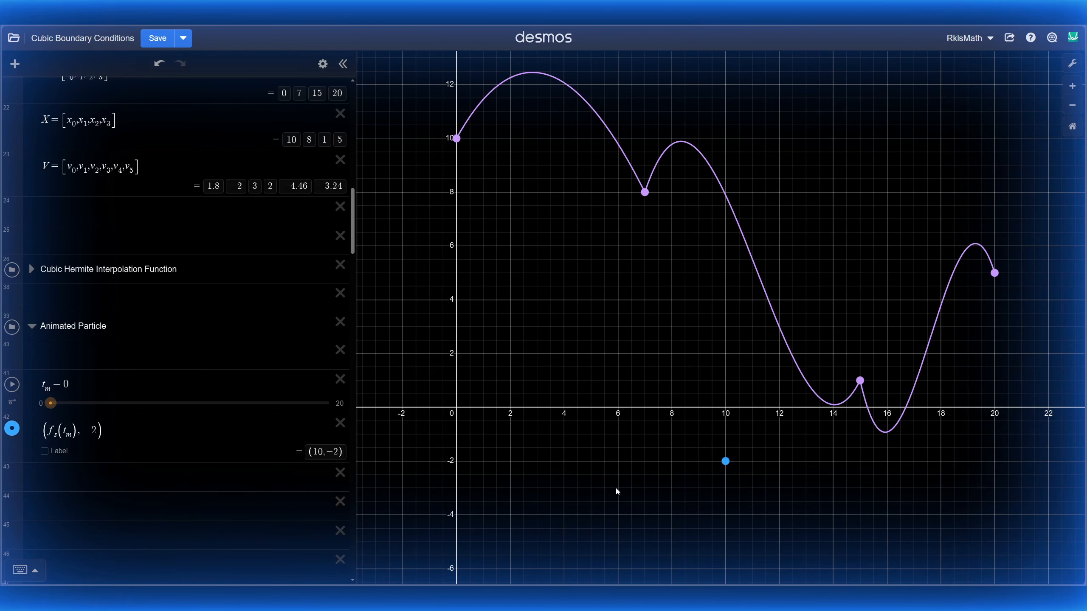
{"action": "left_click_drag", "start_coordinate": [616, 490], "coordinate": [733, 409]}
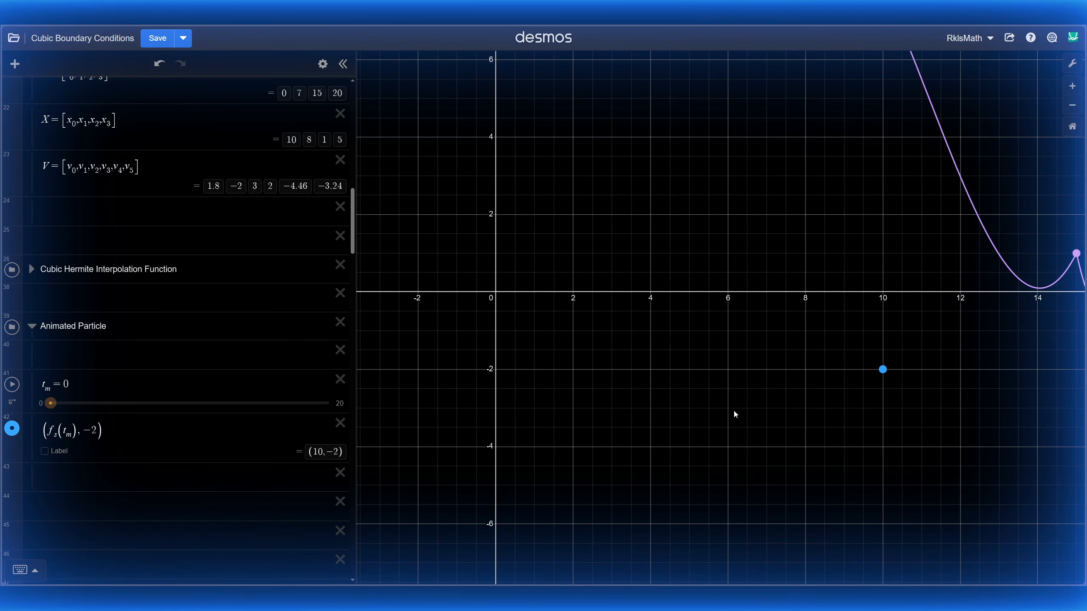
{"action": "left_click", "coordinate": [12, 384]}
{"action": "scroll", "coordinate": [754, 267], "scroll_direction": "down", "scroll_amount": 3}
{"action": "left_click_drag", "start_coordinate": [735, 260], "coordinate": [650, 376]}
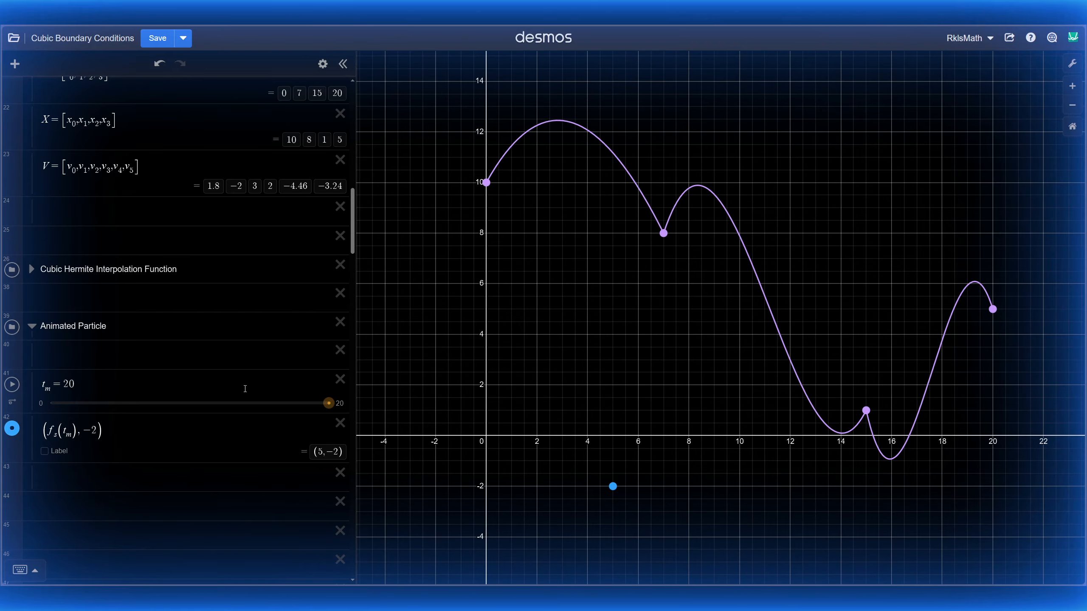
{"action": "scroll", "coordinate": [159, 281], "scroll_direction": "up", "scroll_amount": 8}
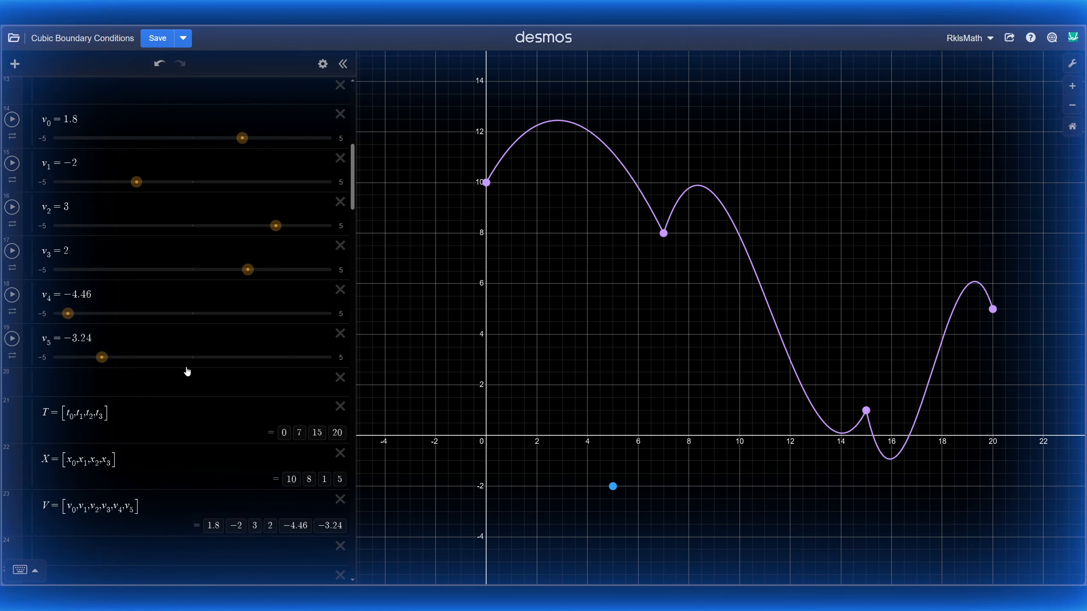
Step: Switch the t_m animation mode to loop forward so the particle plays continuously
{"action": "scroll", "coordinate": [187, 371], "scroll_direction": "up", "scroll_amount": 10}
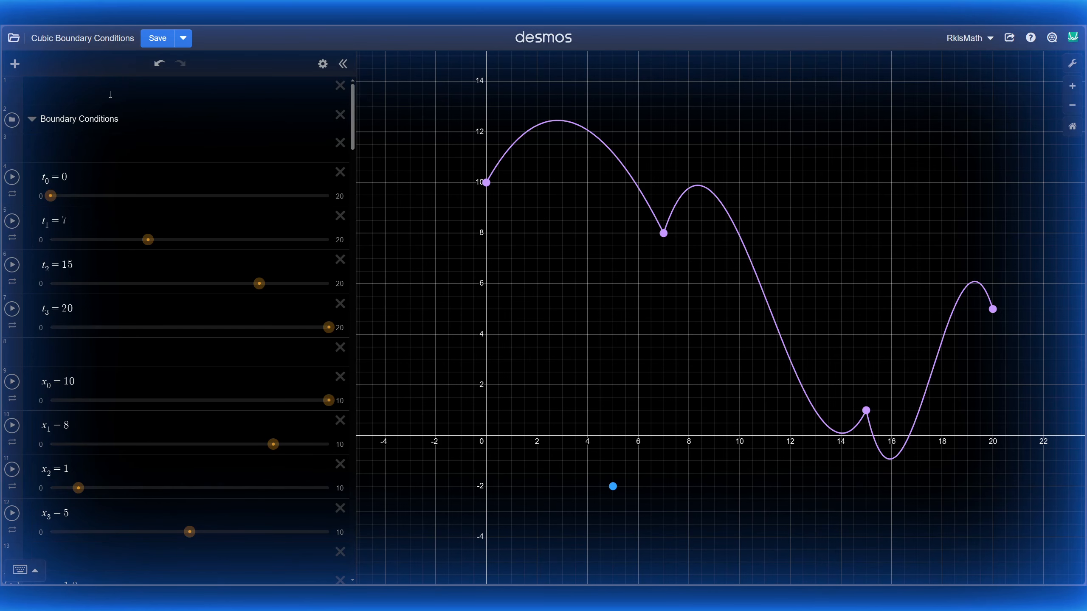
{"action": "scroll", "coordinate": [149, 314], "scroll_direction": "down", "scroll_amount": 15}
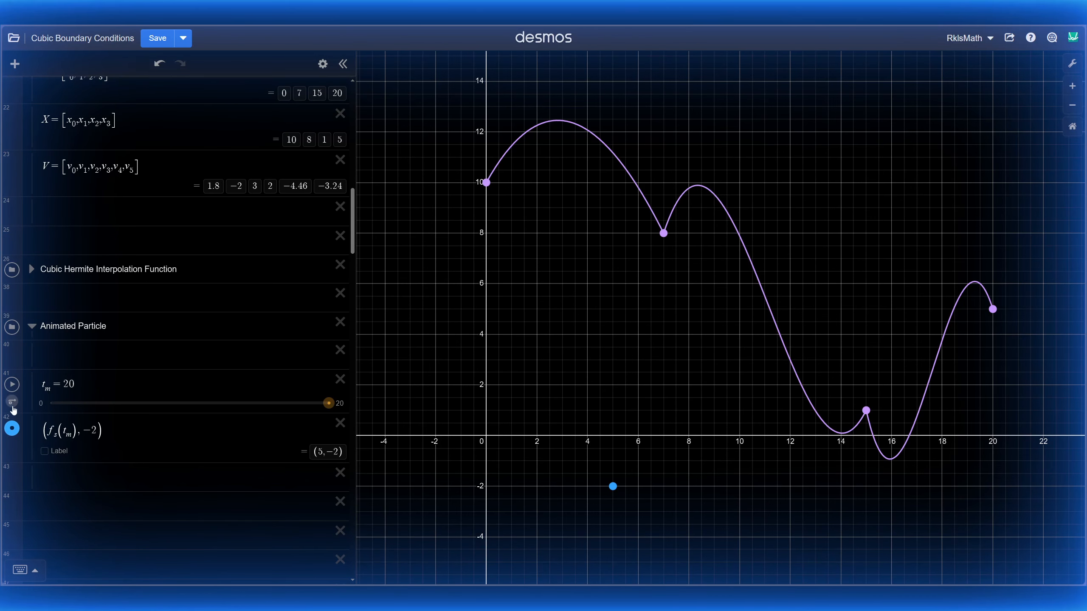
{"action": "left_click", "coordinate": [12, 404]}
{"action": "left_click", "coordinate": [59, 421]}
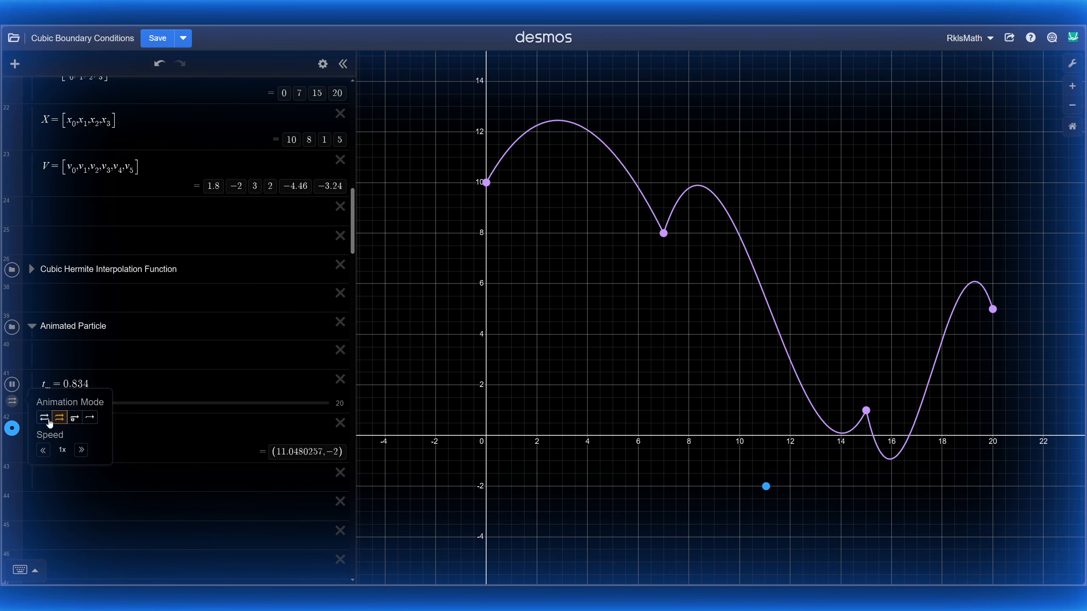
{"action": "left_click", "coordinate": [68, 370]}
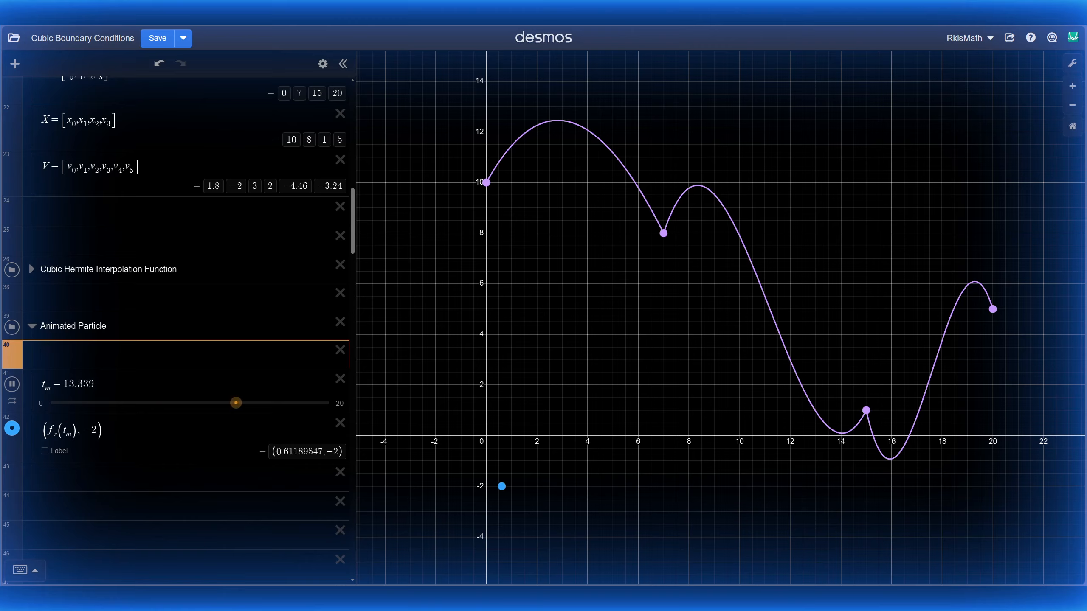